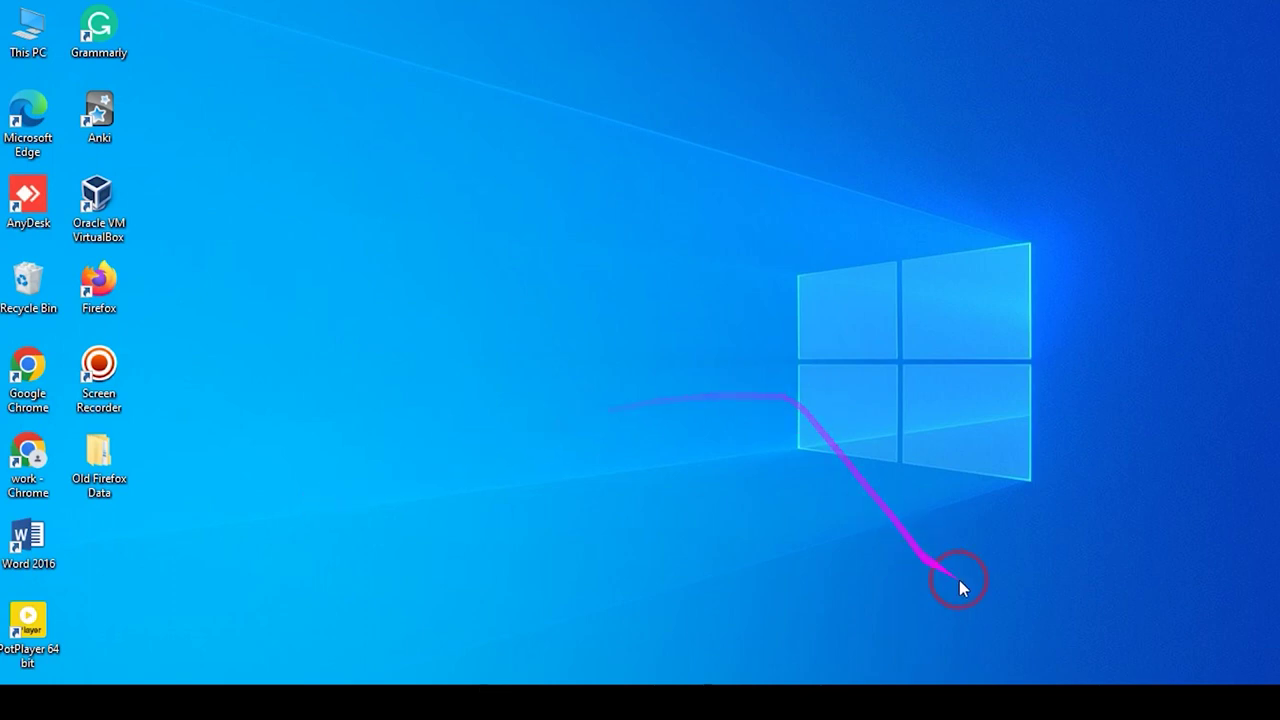
- Open the Ethernet adapter's IPv4 properties from Network & Internet settings
{"action": "left_click", "coordinate": [1125, 705]}
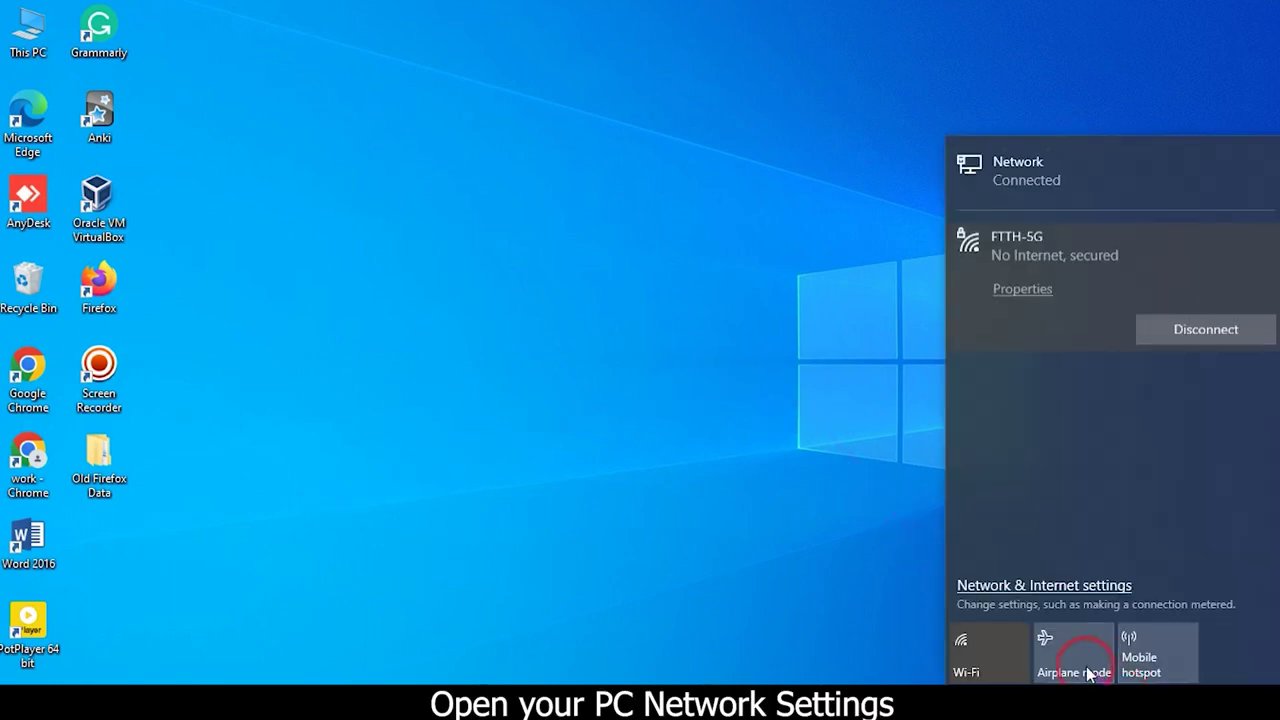
{"action": "left_click", "coordinate": [1034, 588]}
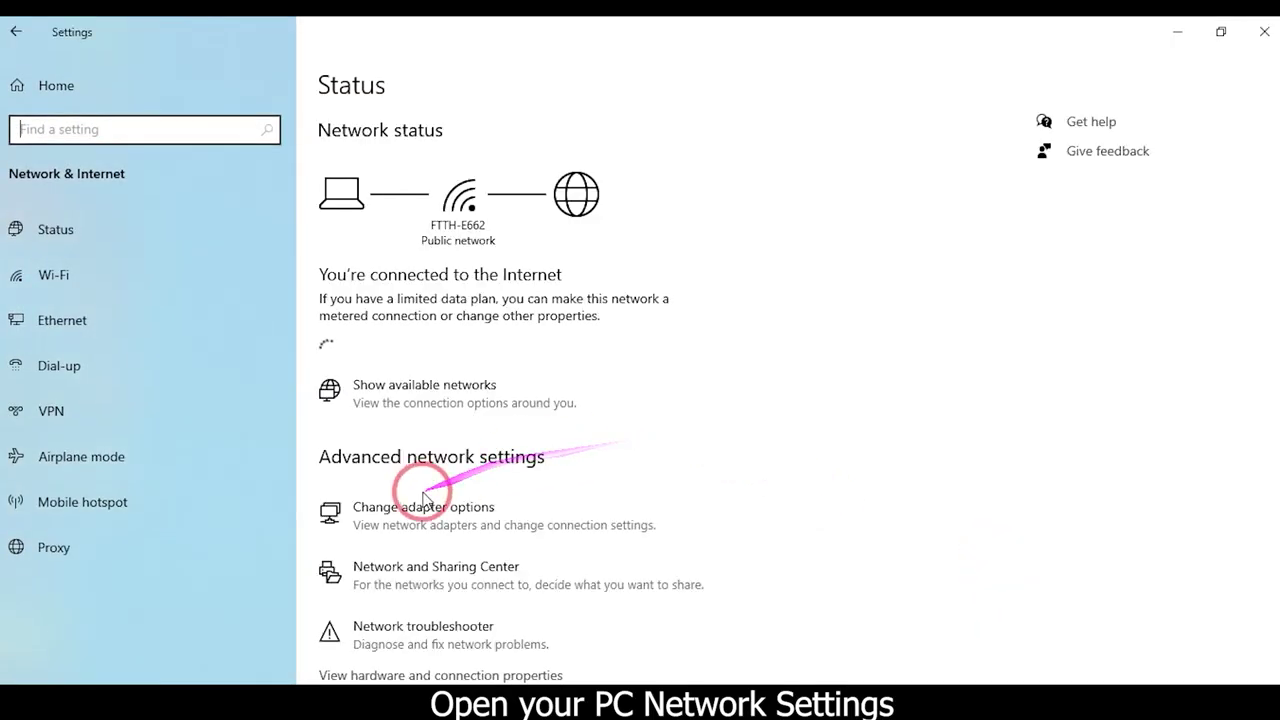
{"action": "scroll", "coordinate": [420, 557], "scroll_direction": "down", "scroll_amount": 3}
{"action": "left_click", "coordinate": [402, 497]}
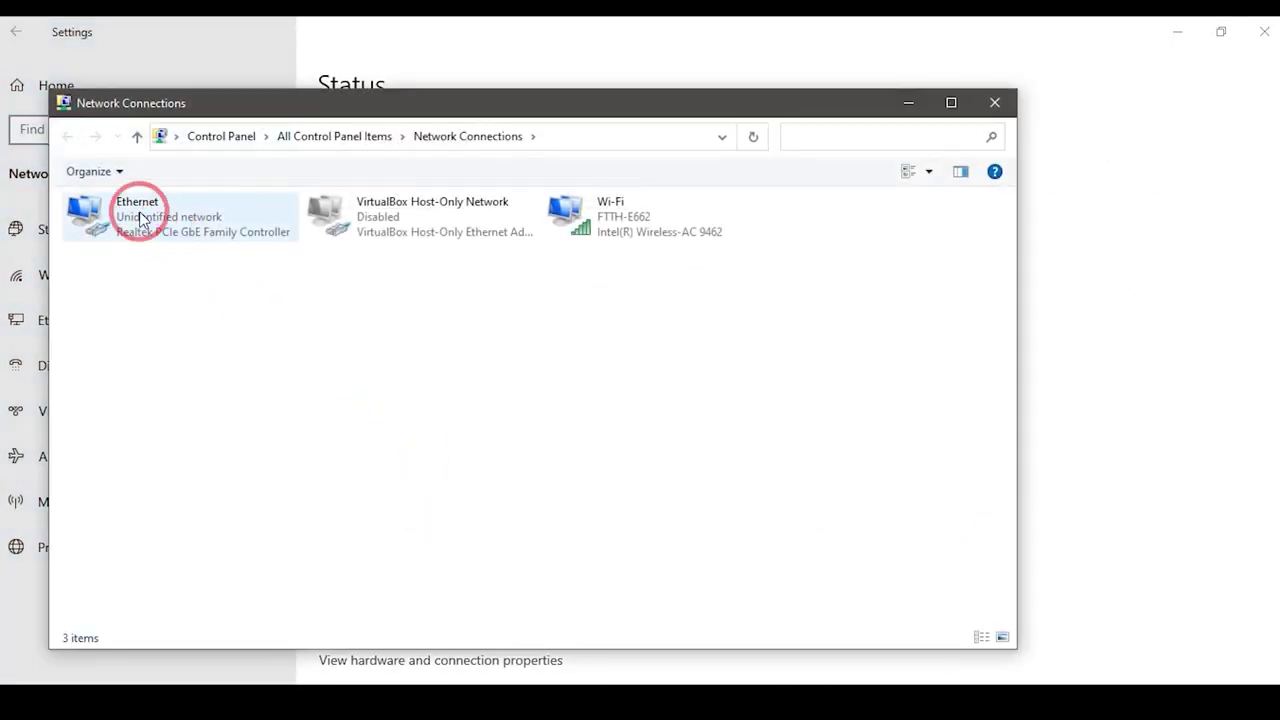
{"action": "double_click", "coordinate": [140, 220]}
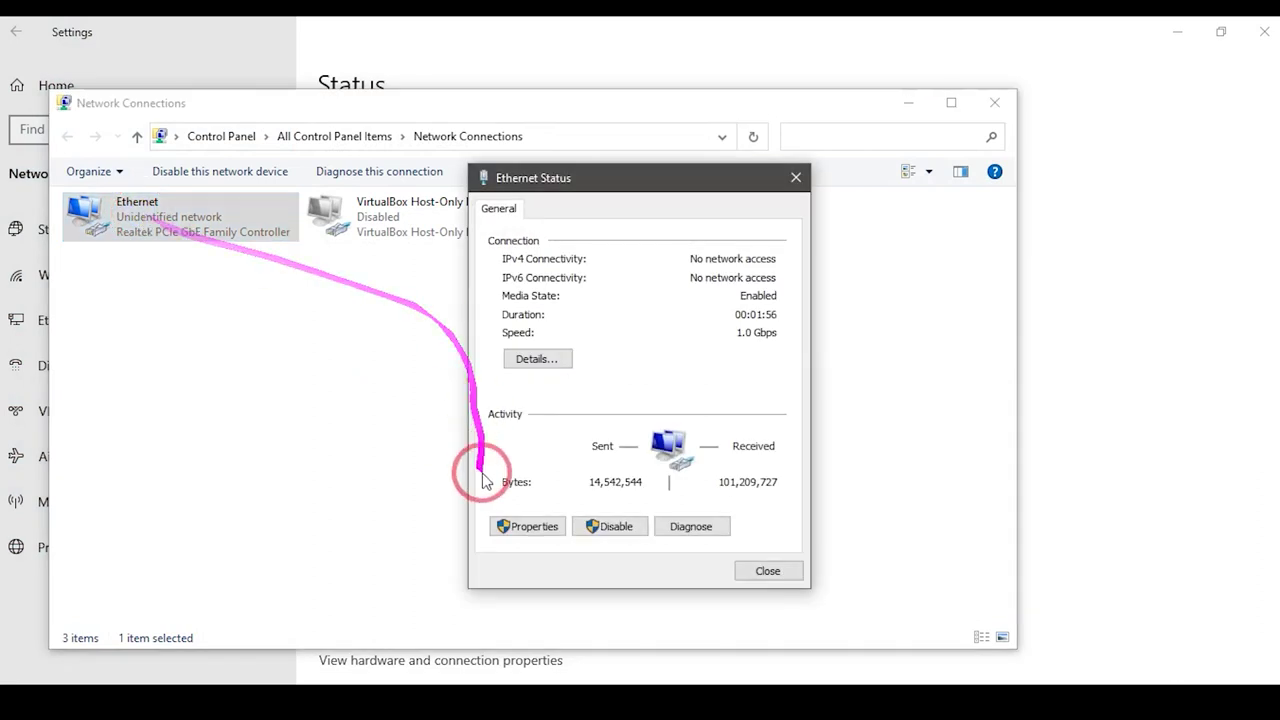
{"action": "left_click", "coordinate": [525, 527]}
{"action": "left_click", "coordinate": [623, 412]}
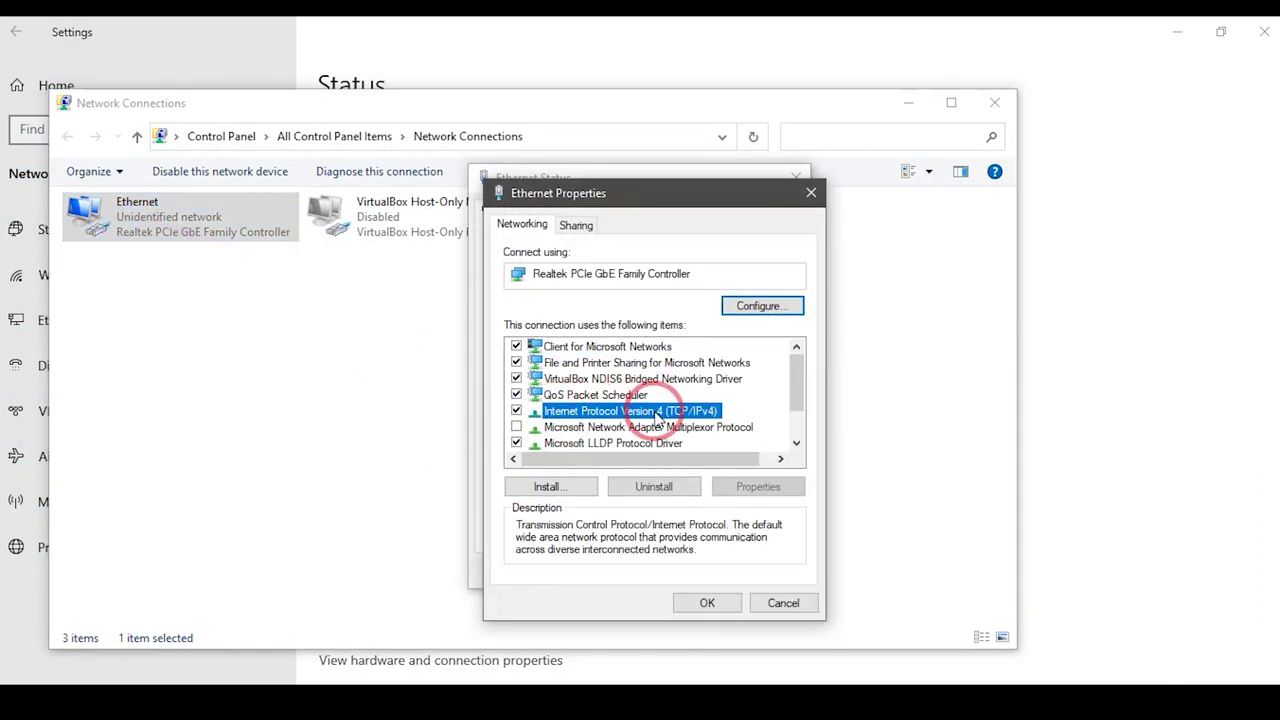
{"action": "double_click", "coordinate": [652, 415]}
- Set a manual 192.168.x IPv4 address and subnet mask, confirm, and clear the desktop
{"action": "left_click", "coordinate": [550, 401]}
{"action": "left_click", "coordinate": [778, 433]}
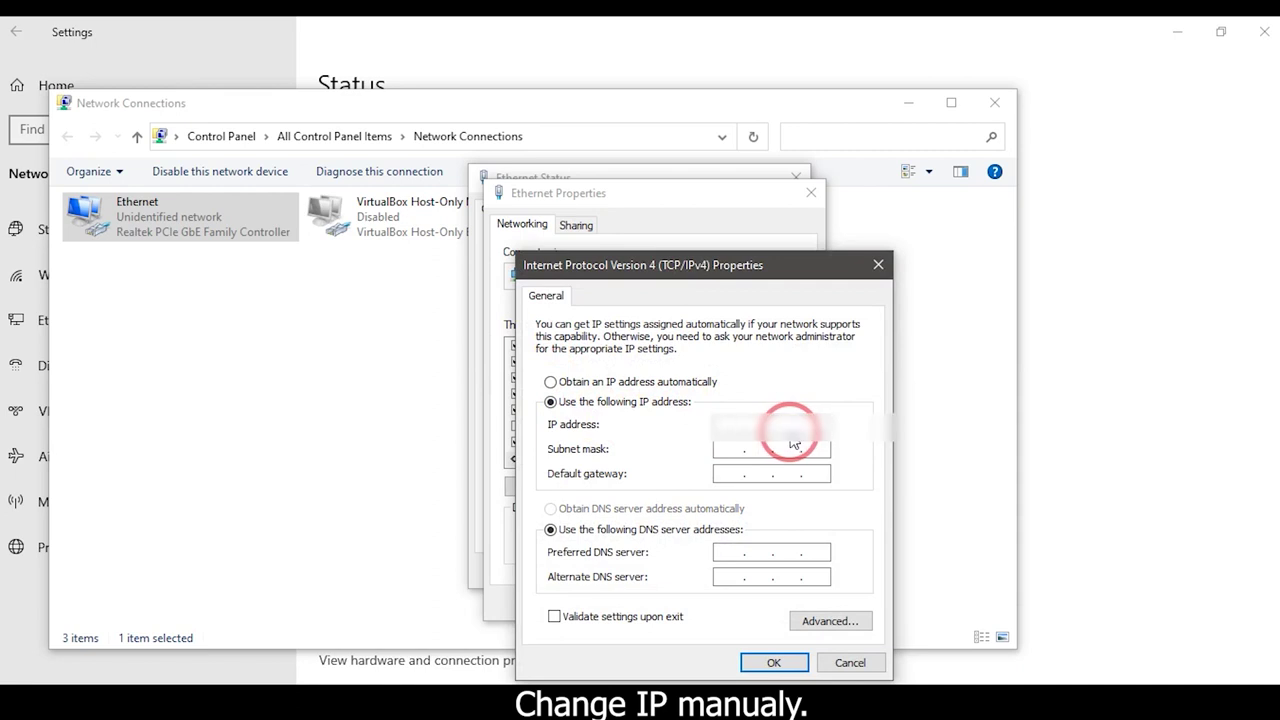
{"action": "type", "text": "192.168"}
{"action": "key", "text": "Tab"}
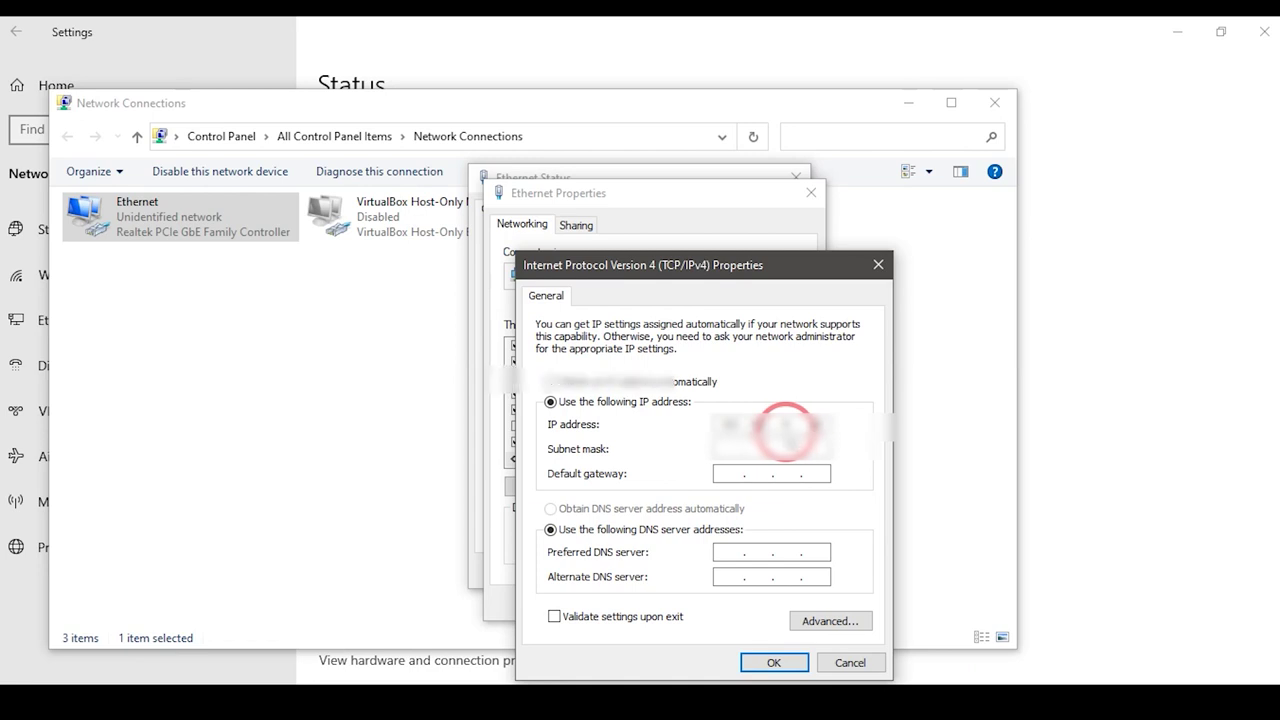
{"action": "left_click", "coordinate": [776, 663]}
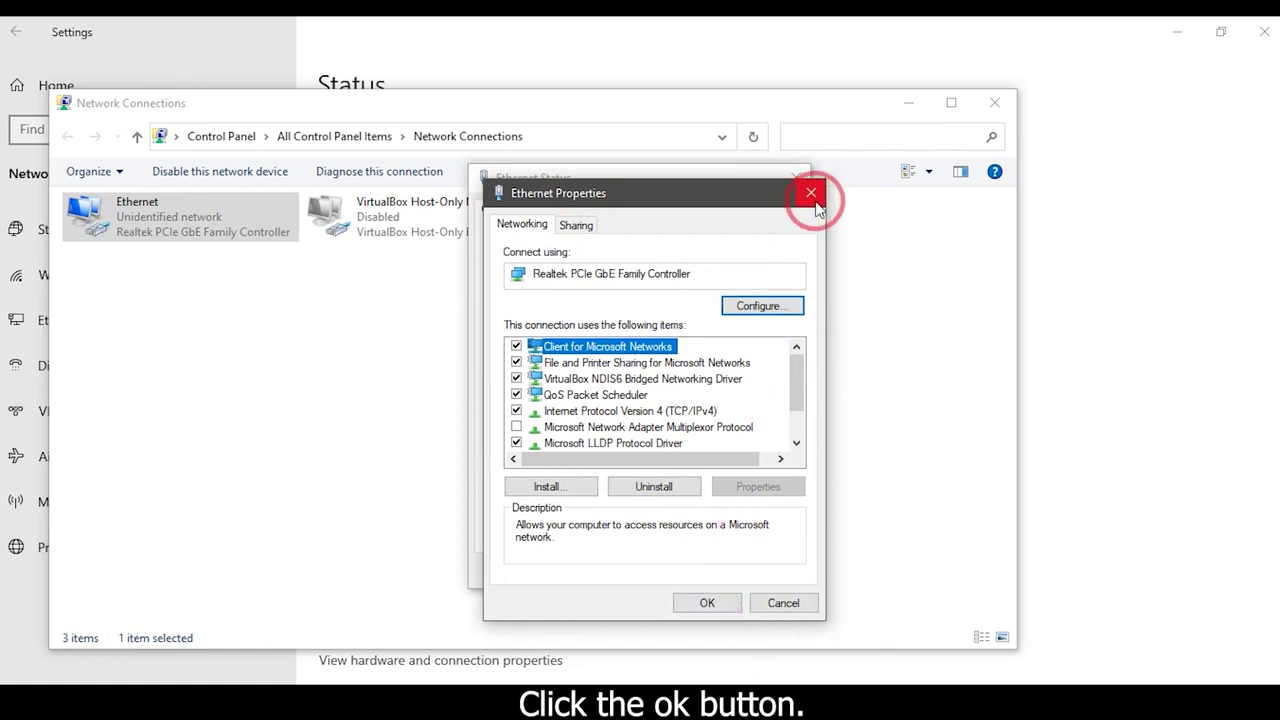
{"action": "left_click", "coordinate": [710, 605]}
{"action": "left_click", "coordinate": [766, 645]}
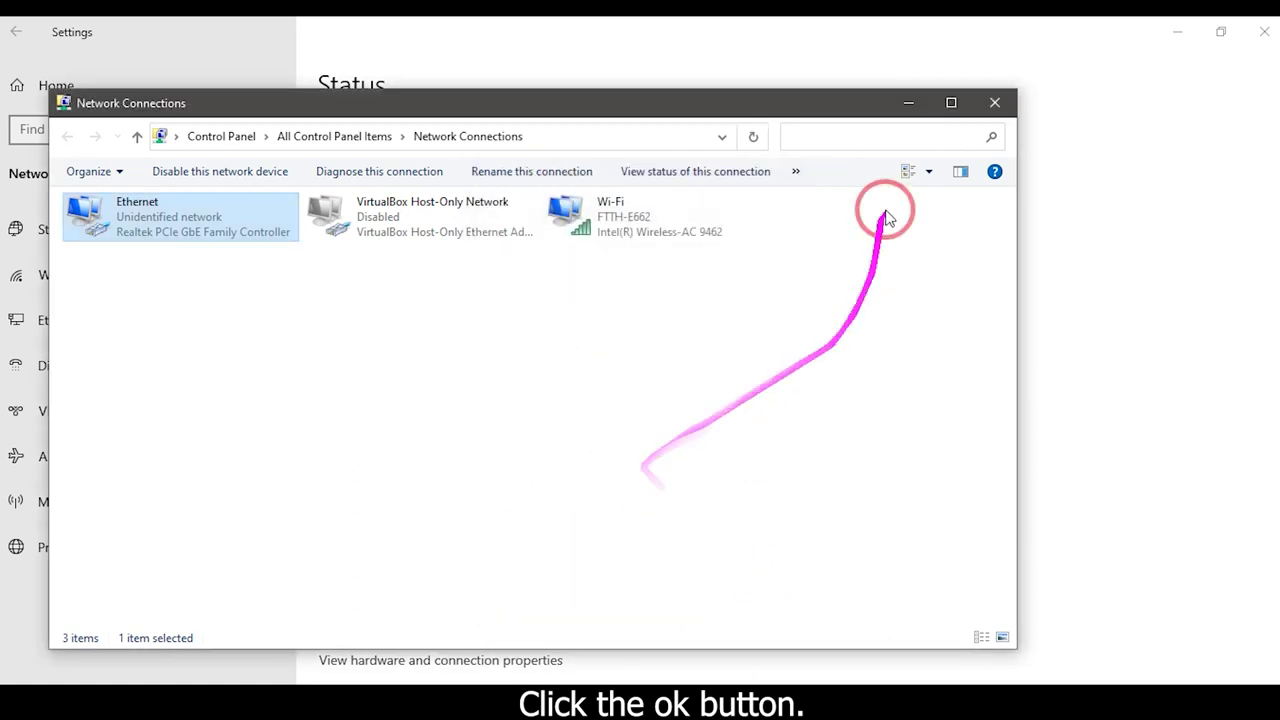
{"action": "left_click", "coordinate": [908, 105]}
{"action": "left_click", "coordinate": [1177, 31]}
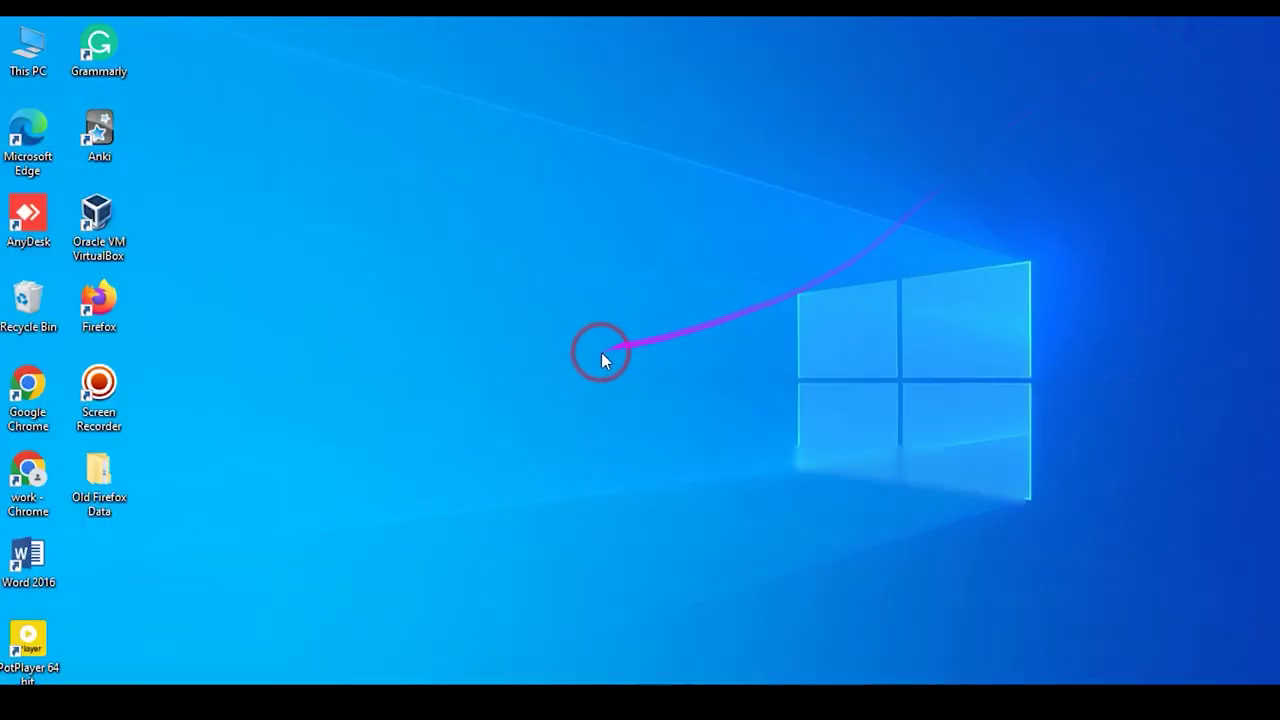
- Launch the work Chrome browser and enter 192.168.8.200 in the address bar
{"action": "double_click", "coordinate": [30, 475]}
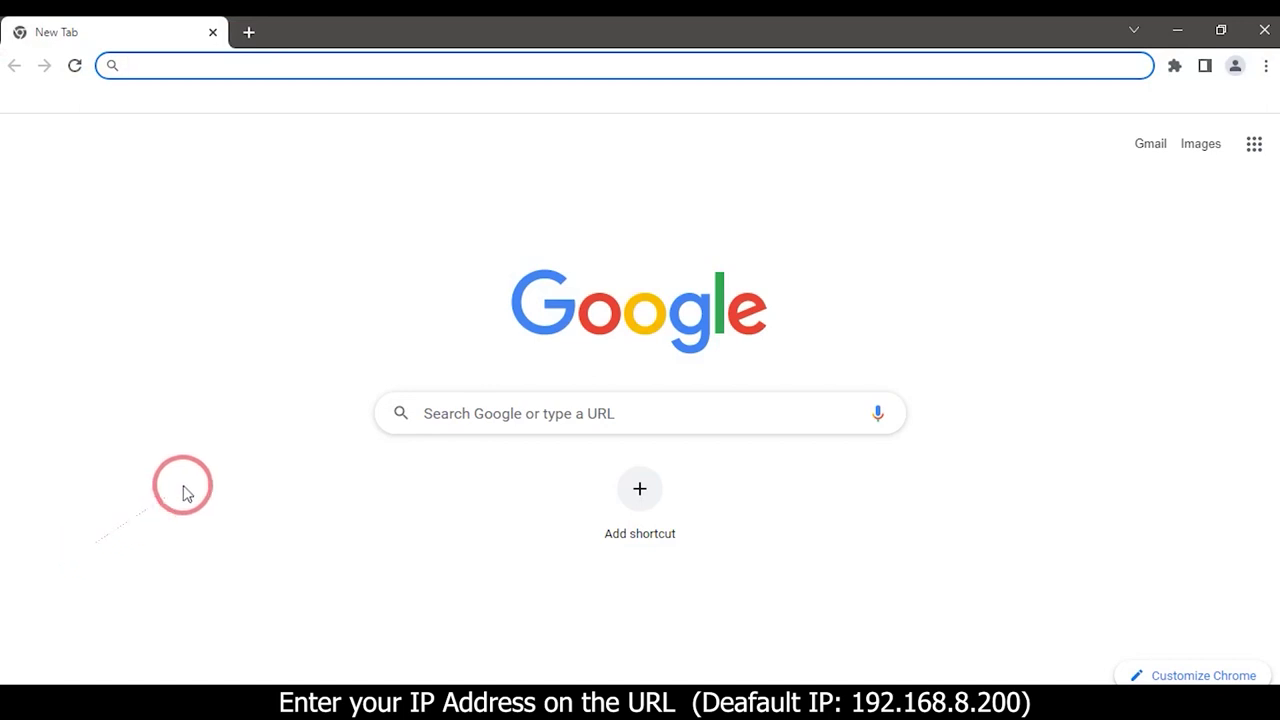
{"action": "type", "text": "19"}
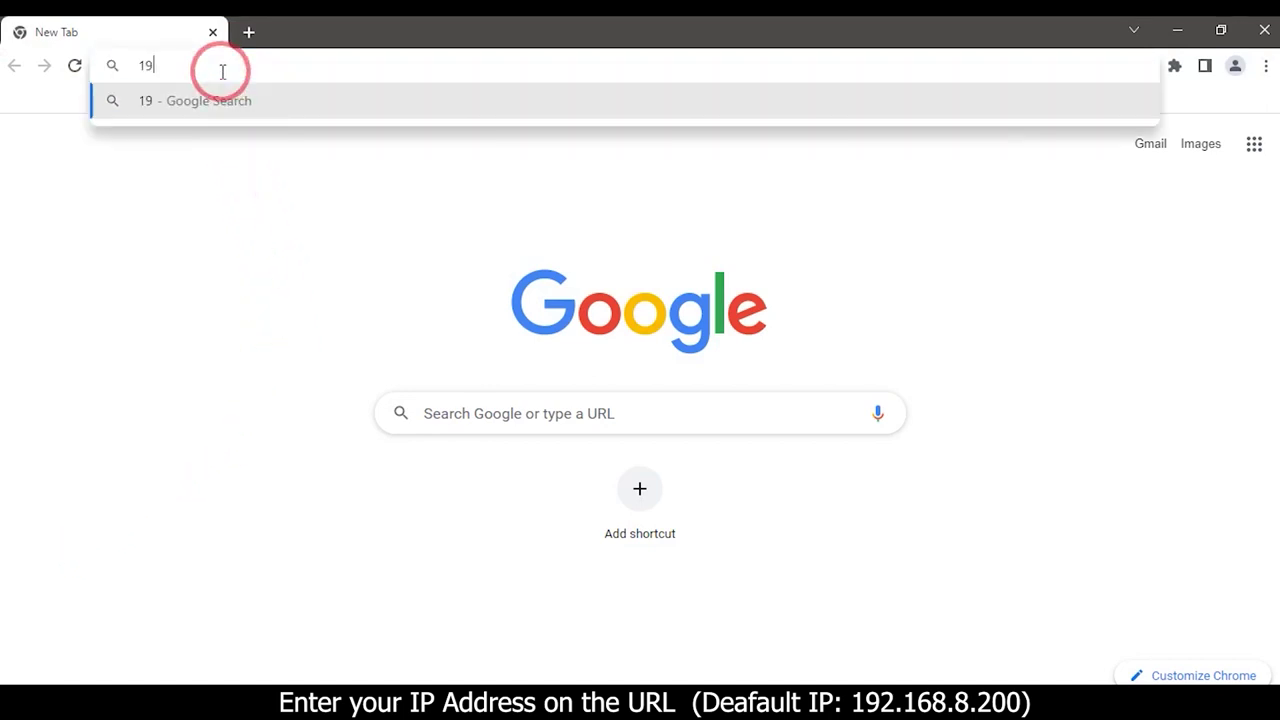
{"action": "type", "text": "2.16"}
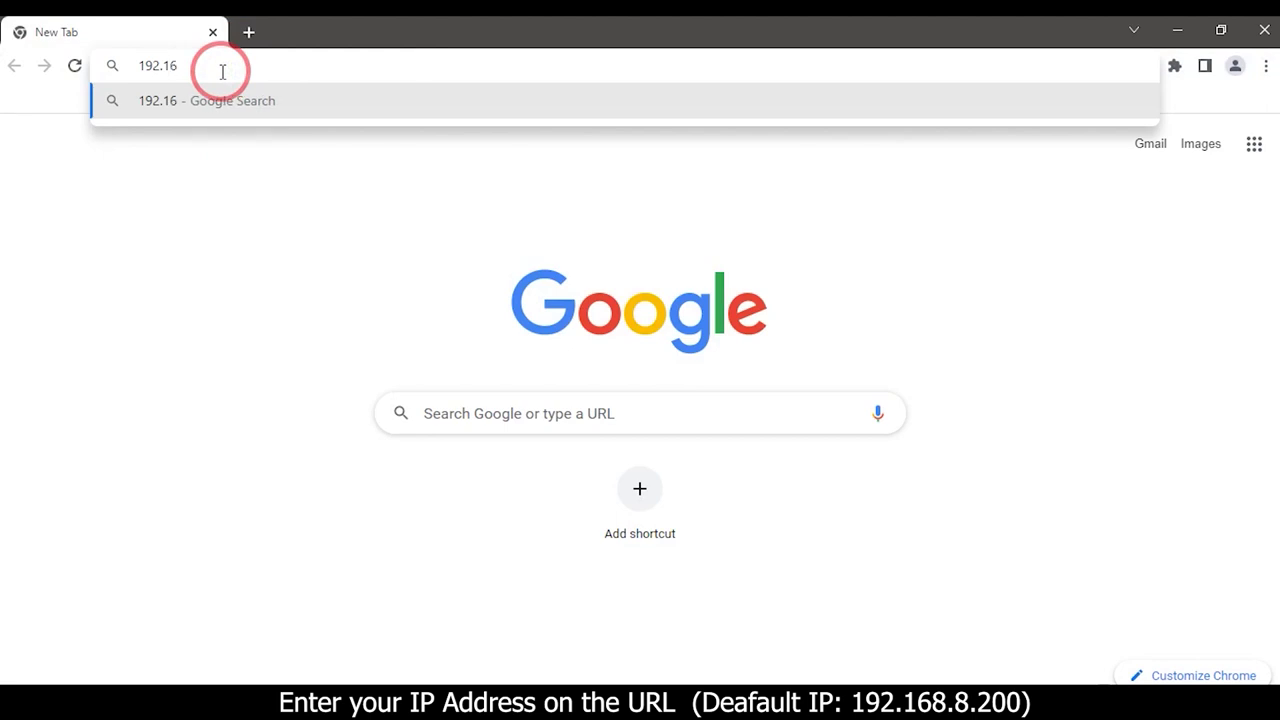
{"action": "type", "text": "8."}
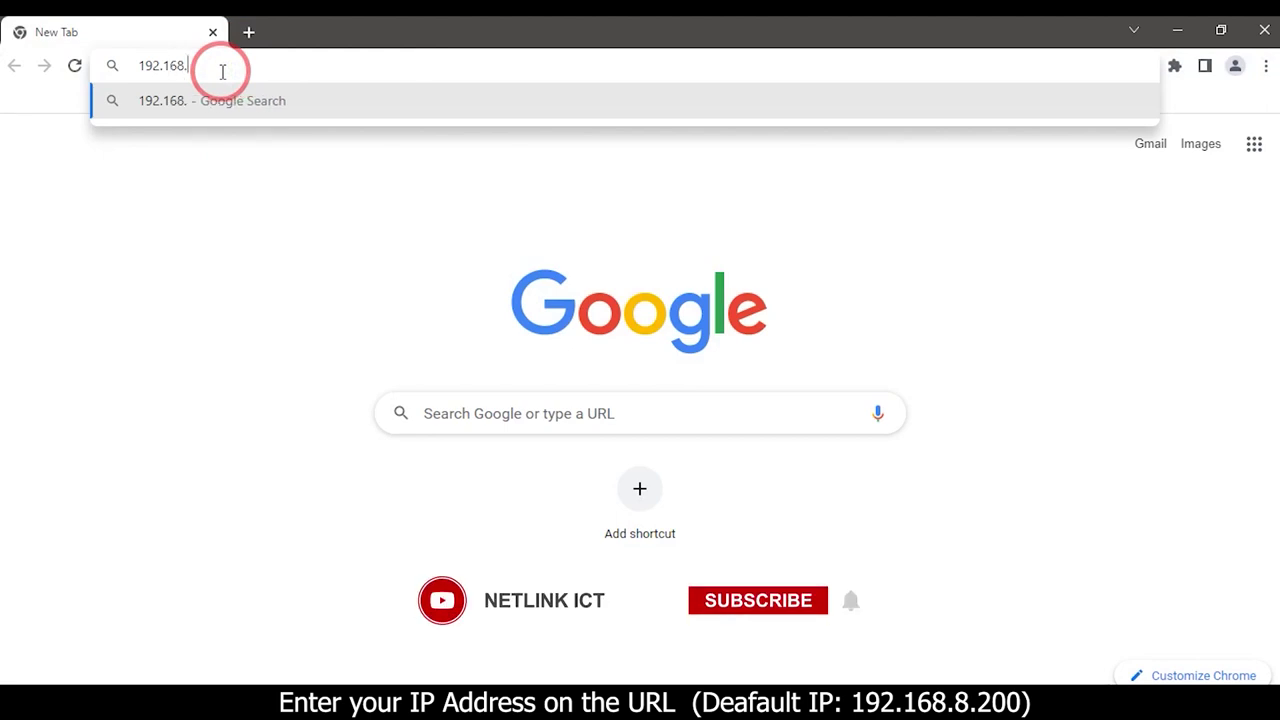
{"action": "type", "text": "8."}
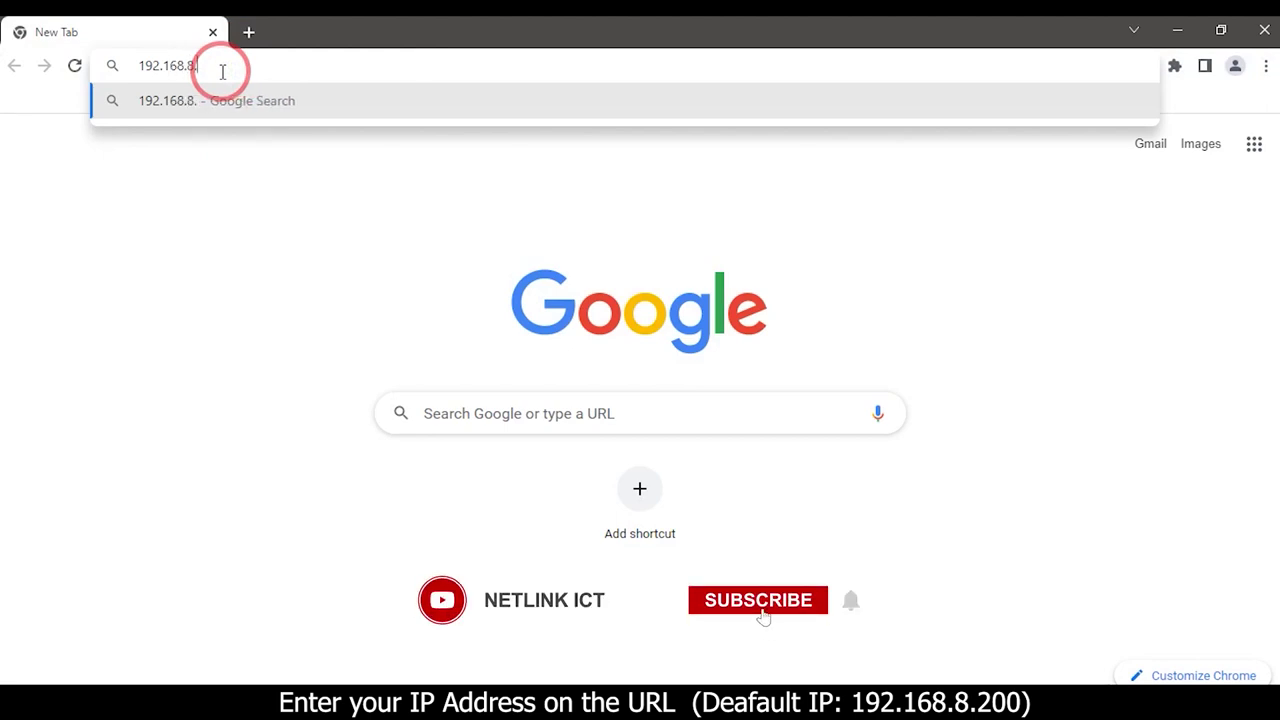
{"action": "type", "text": "200/action/login.html"}
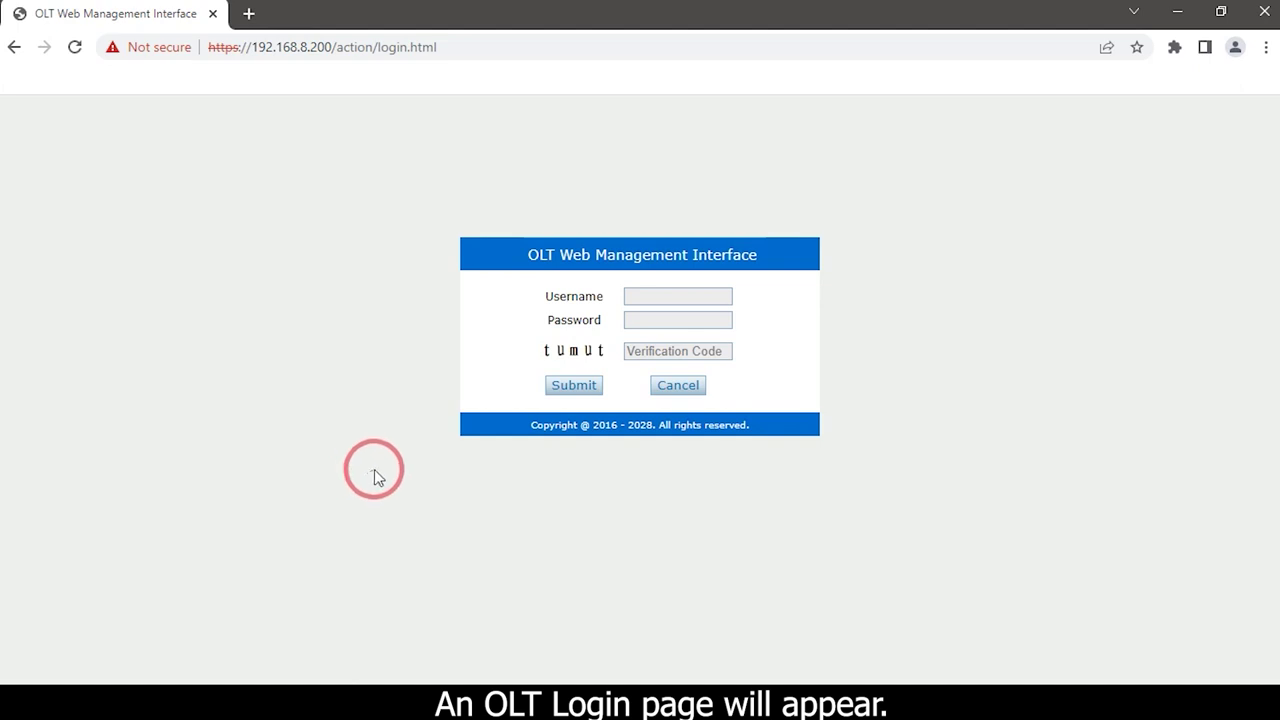
- Log in to the OLT web interface with the username, password and verification code
{"action": "left_click", "coordinate": [673, 297]}
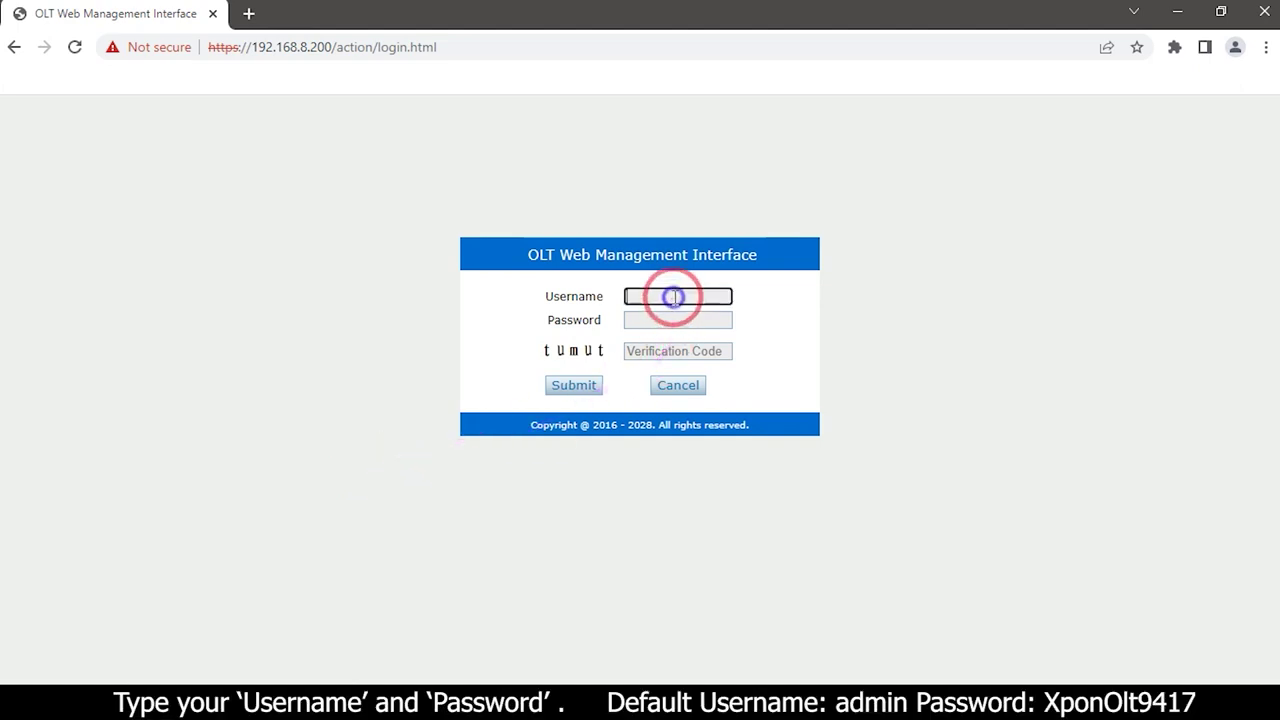
{"action": "type", "text": "admin"}
{"action": "left_click", "coordinate": [662, 320]}
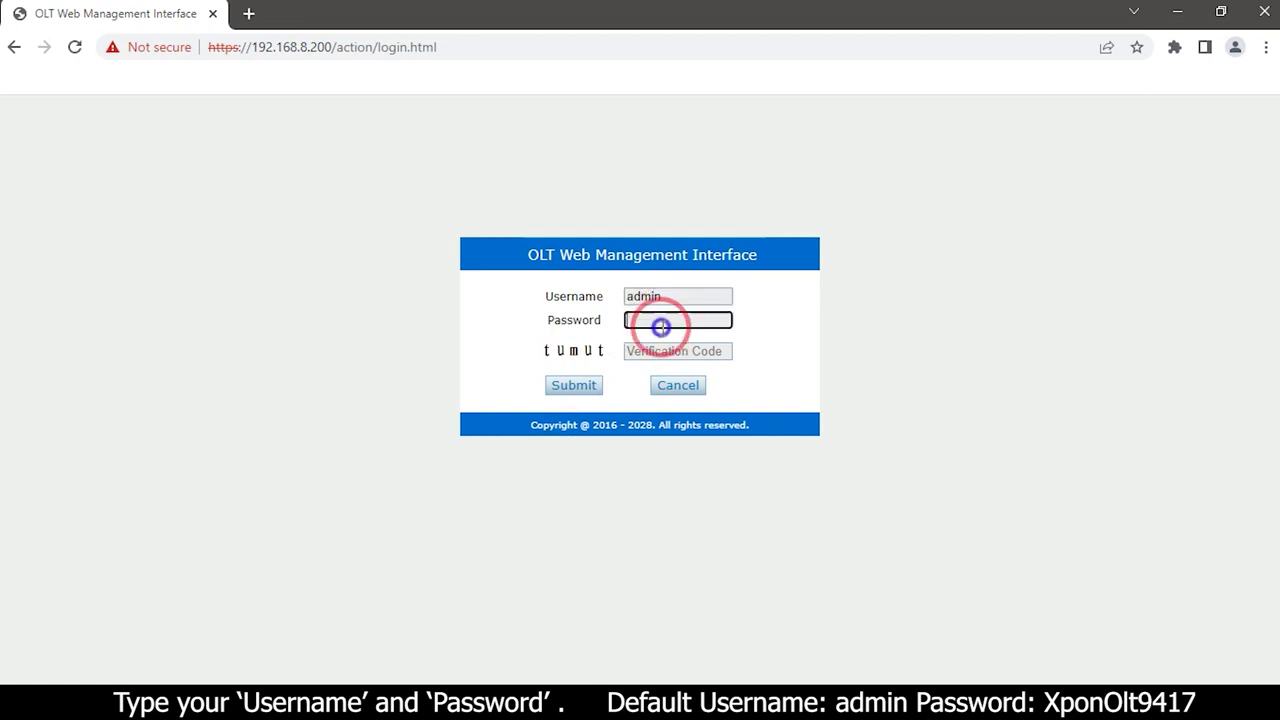
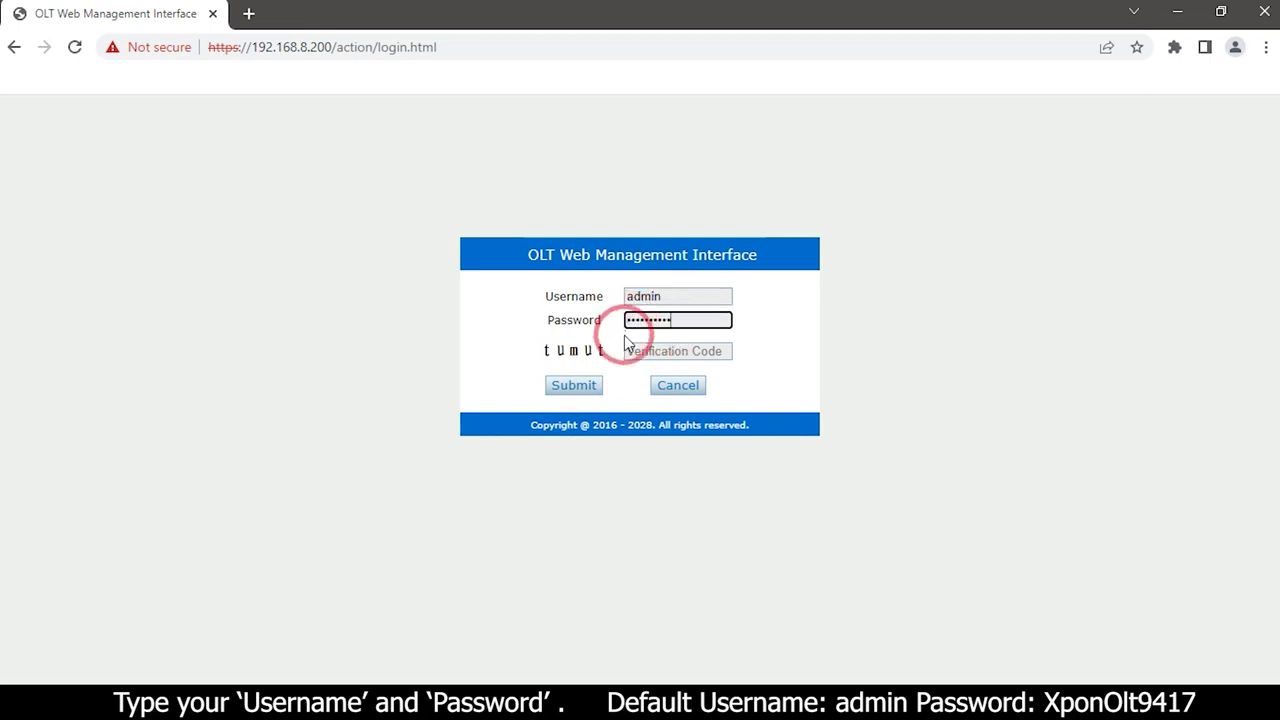
{"action": "left_click", "coordinate": [640, 352]}
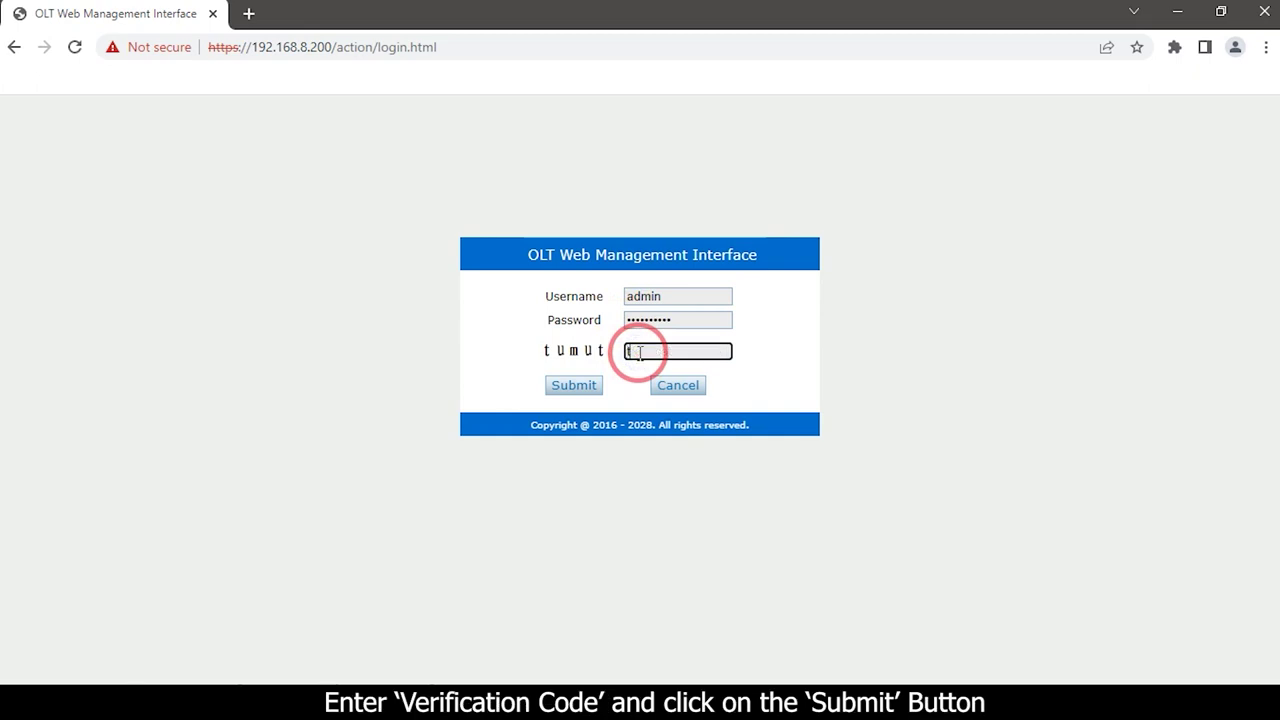
{"action": "left_click", "coordinate": [580, 386]}
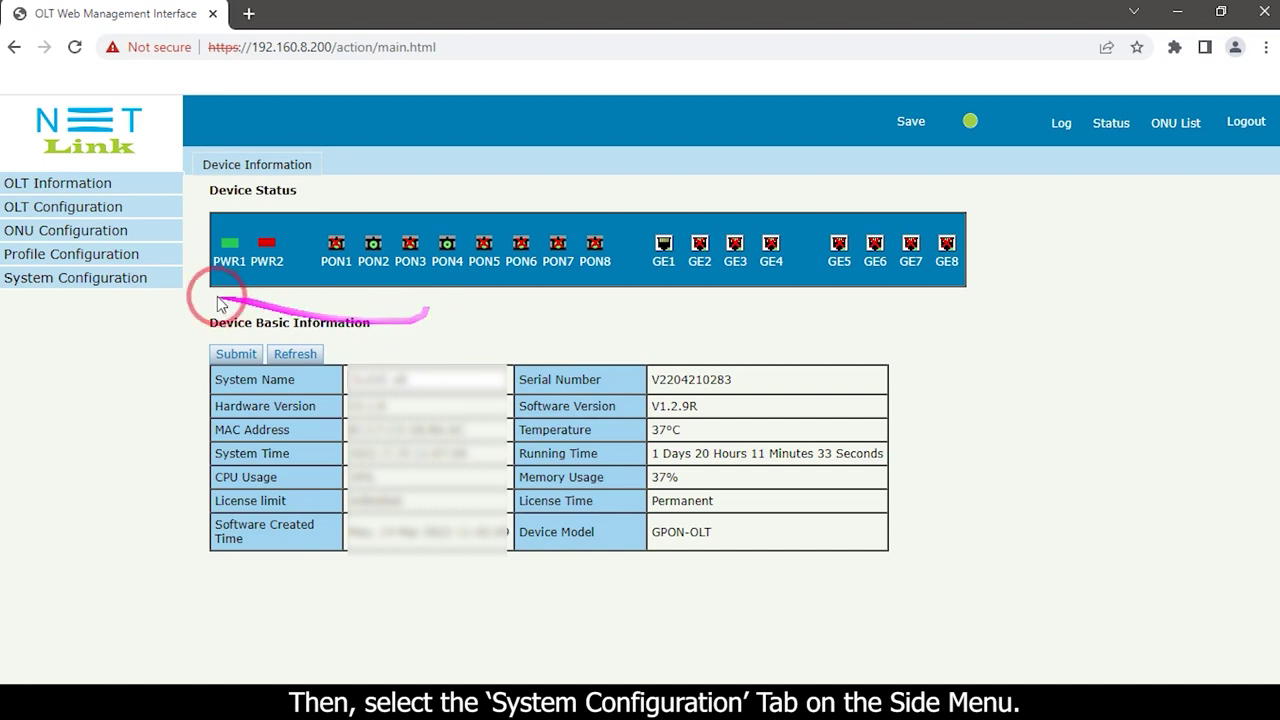
- Submit the AUX IP address, mask and gateway, save the OLT configuration, and log out
{"action": "left_click", "coordinate": [67, 285]}
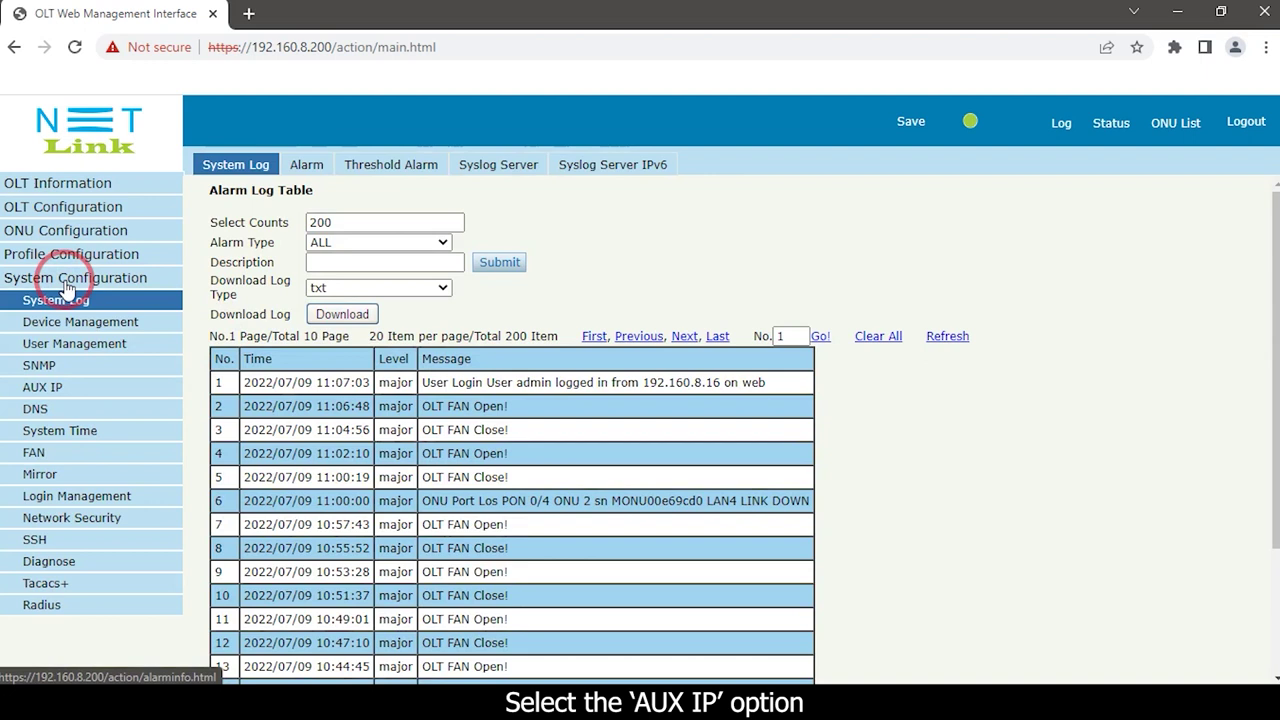
{"action": "left_click", "coordinate": [38, 390]}
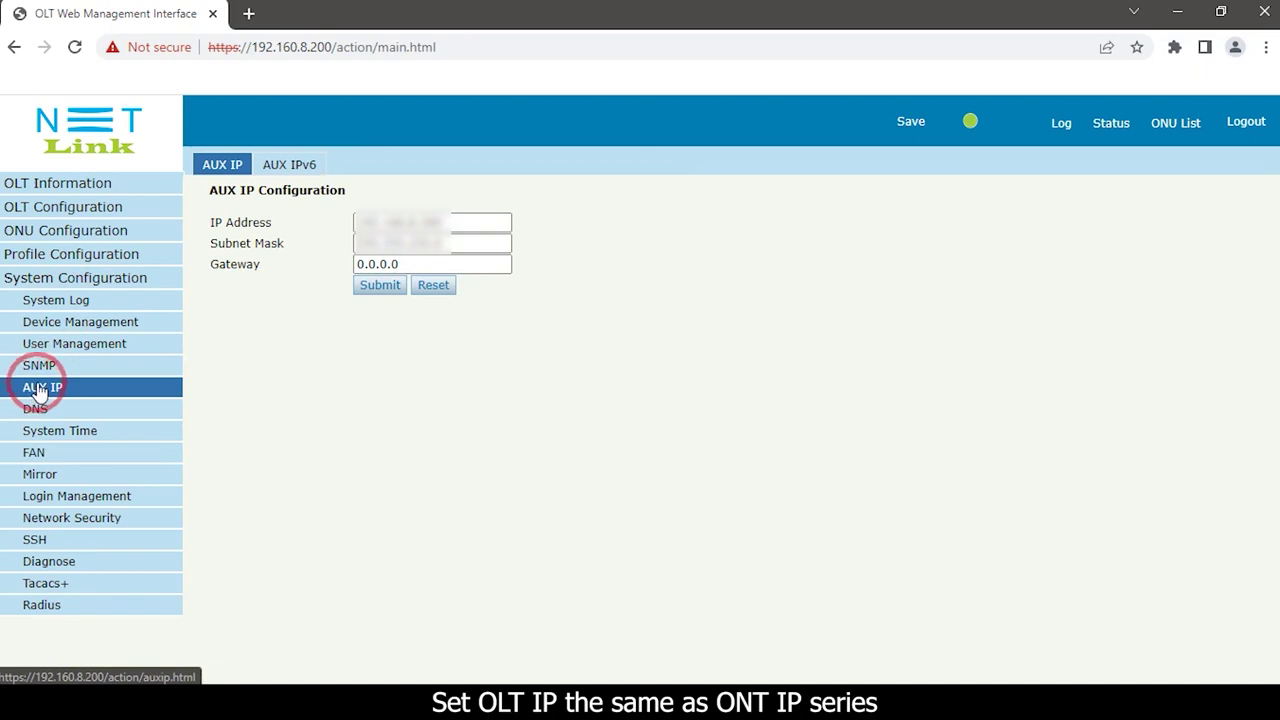
{"action": "double_click", "coordinate": [415, 220]}
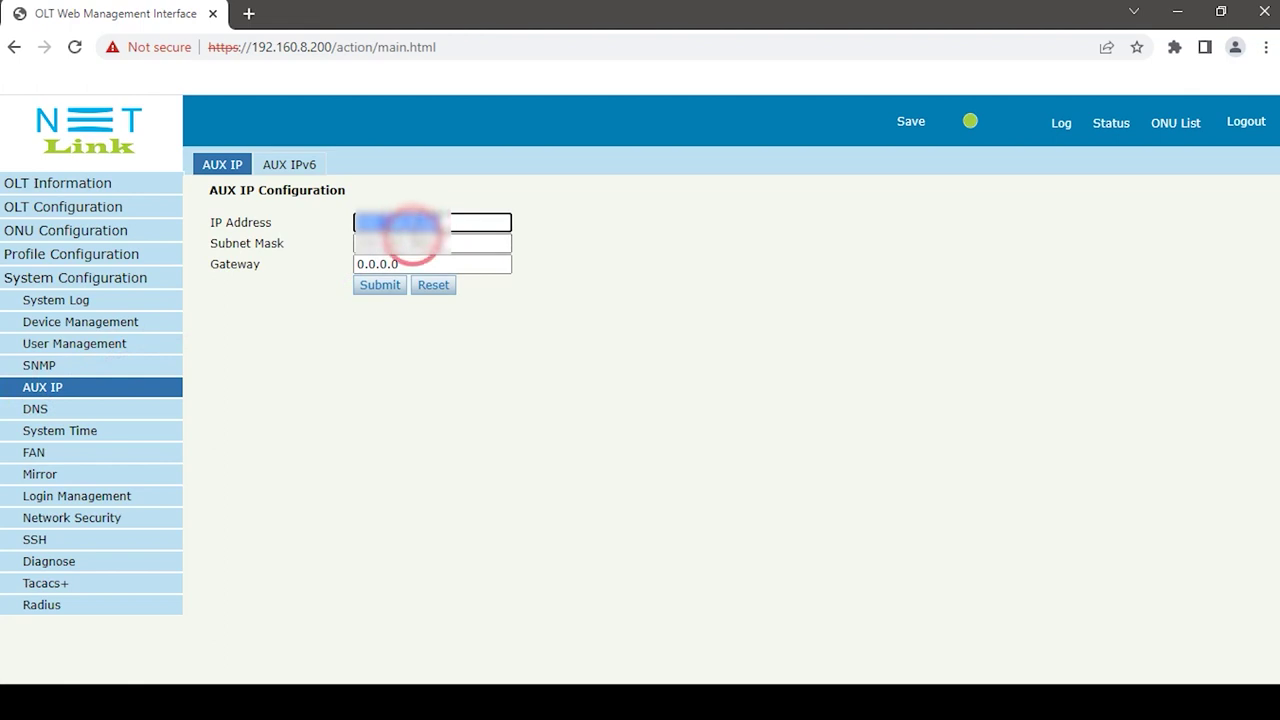
{"action": "double_click", "coordinate": [410, 243]}
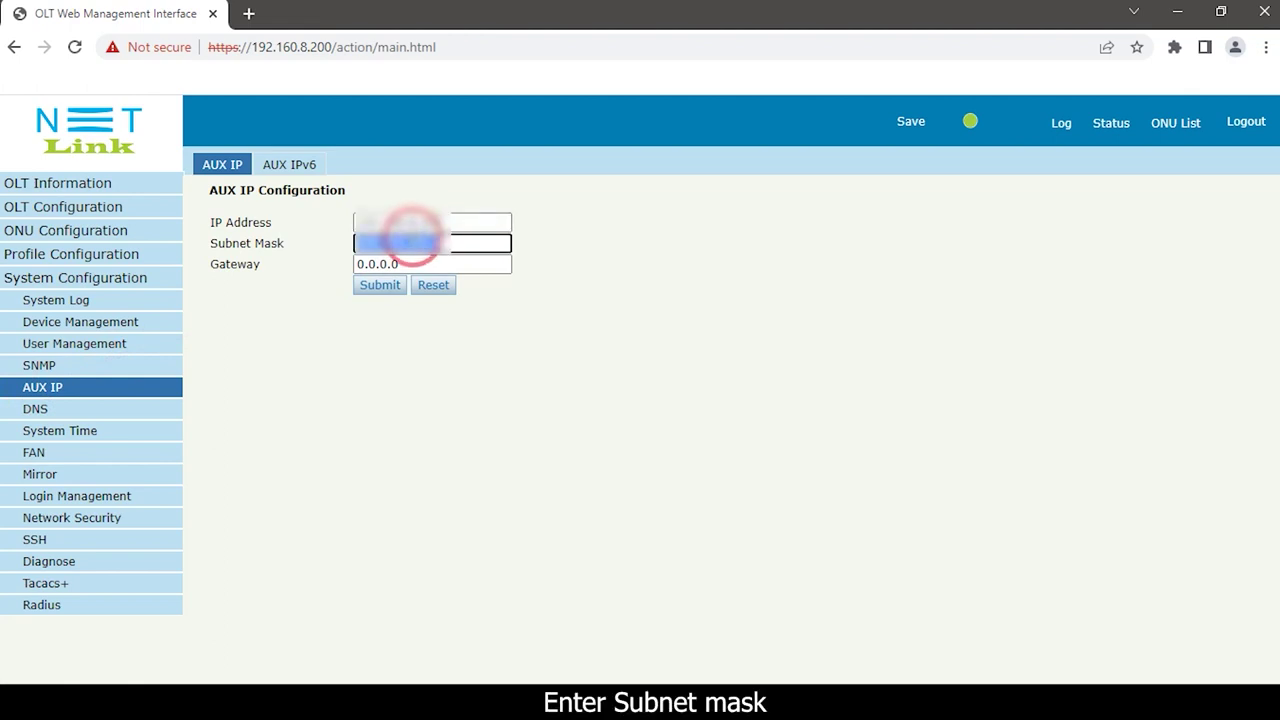
{"action": "left_click", "coordinate": [398, 264]}
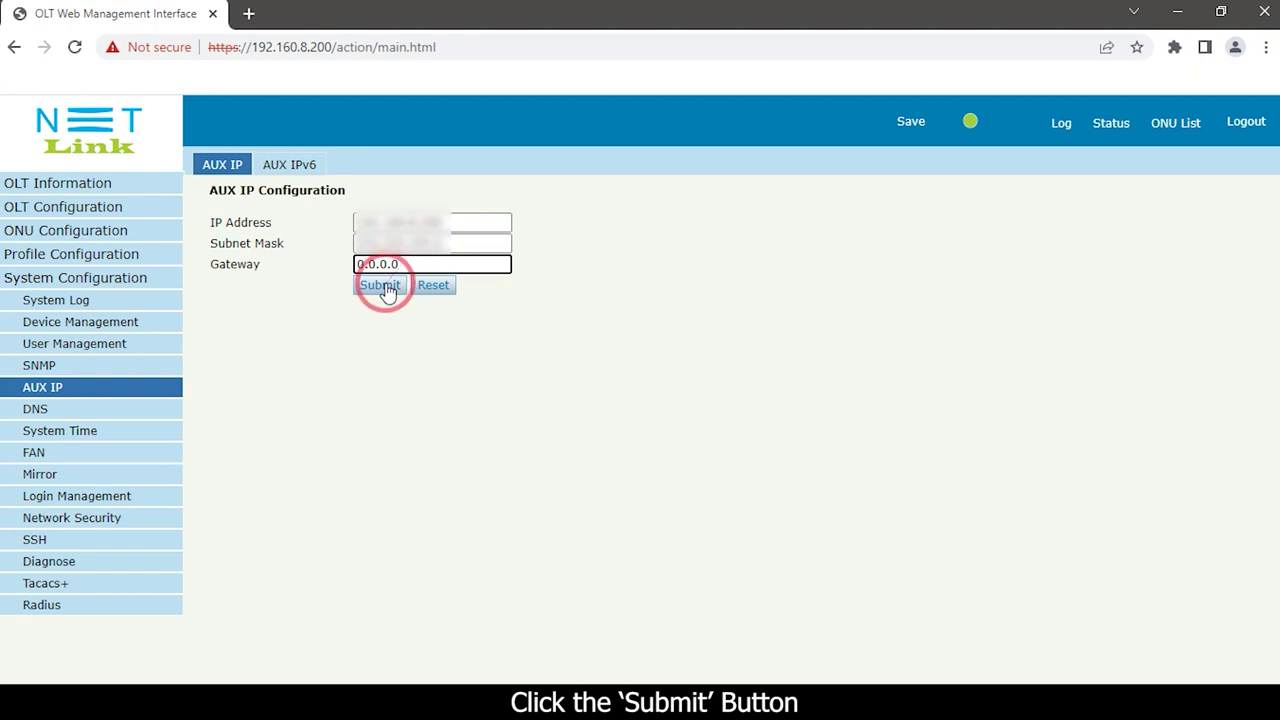
{"action": "left_click", "coordinate": [385, 289]}
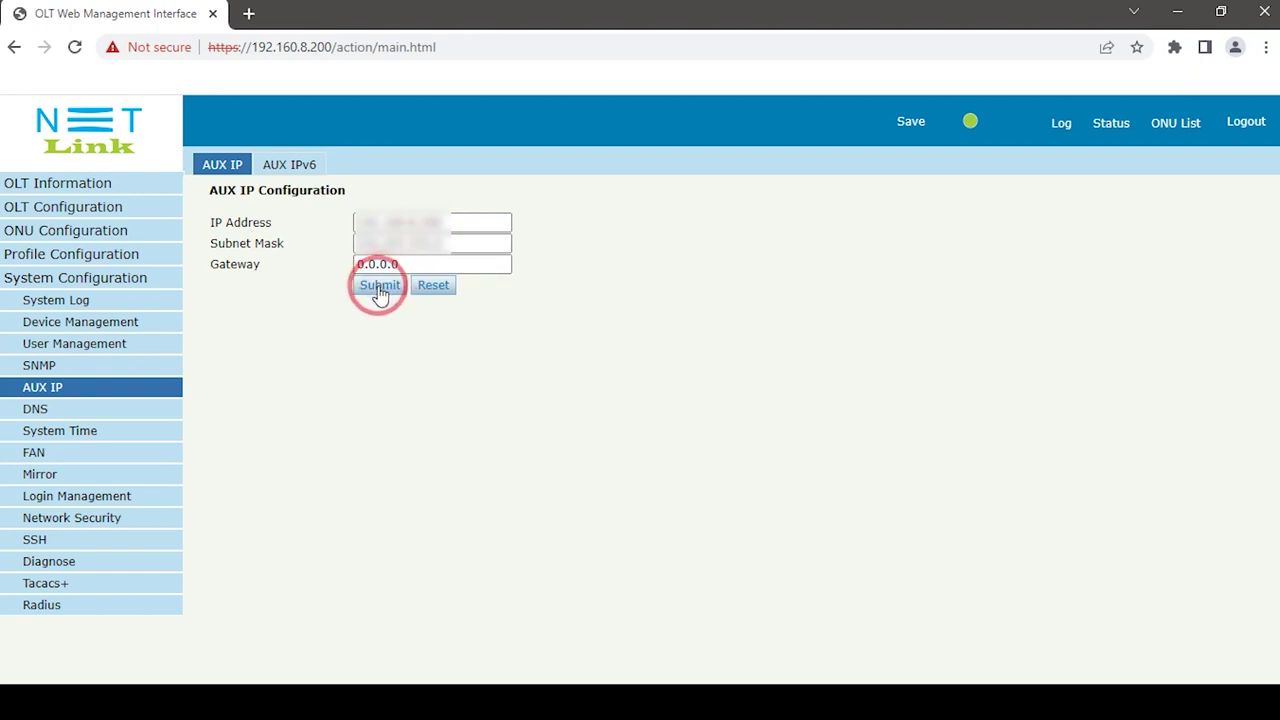
{"action": "left_click", "coordinate": [57, 183]}
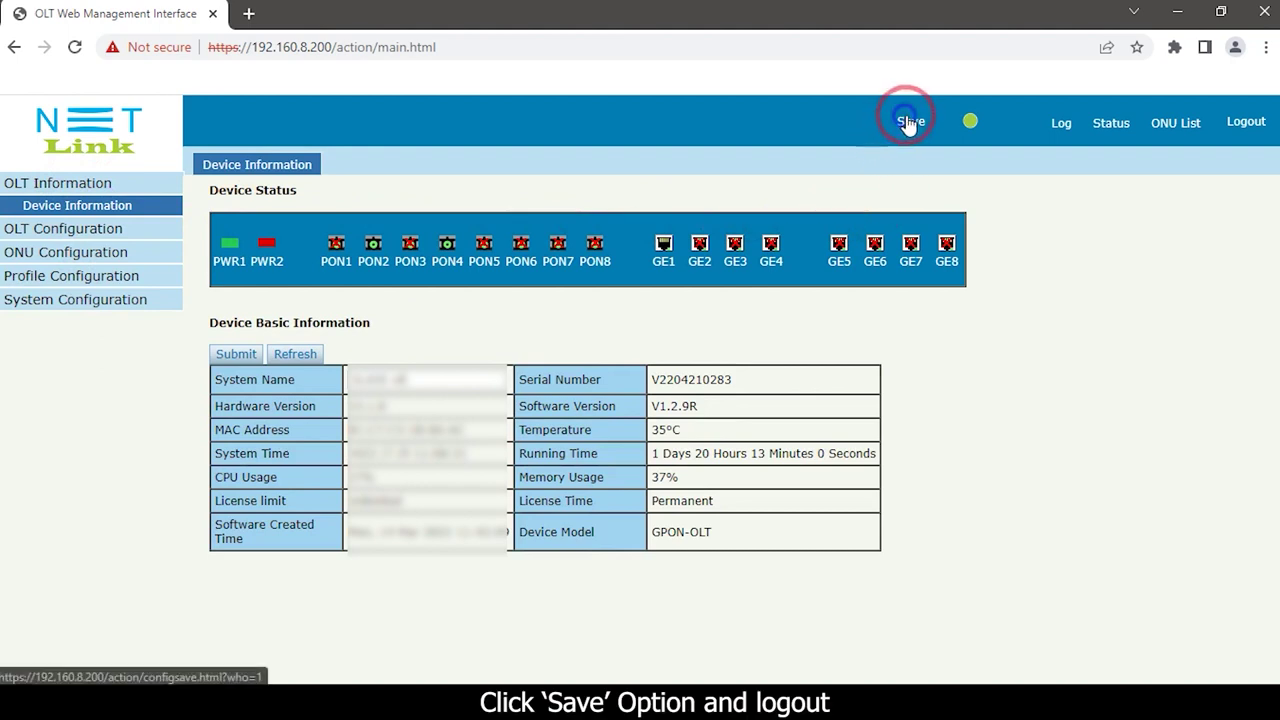
{"action": "left_click", "coordinate": [1245, 123]}
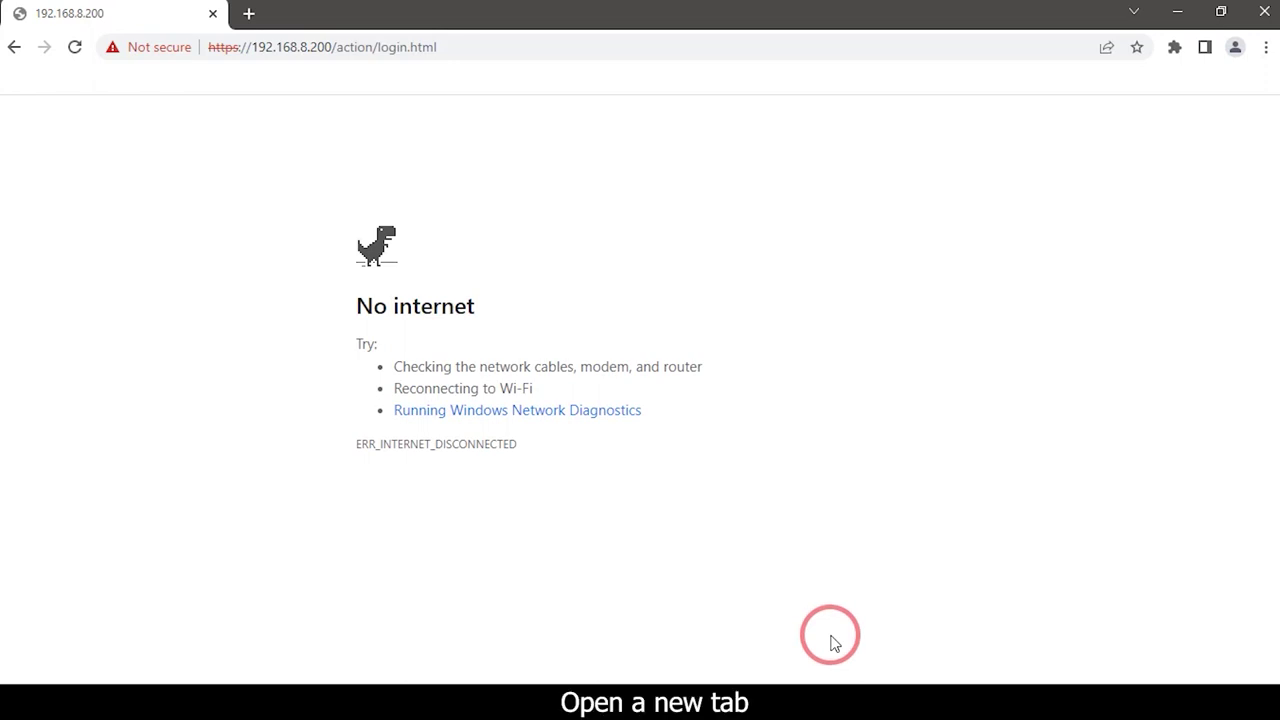
- Load the ONT login page at 192.168.1.1 in a new Chrome tab
{"action": "left_click", "coordinate": [248, 13]}
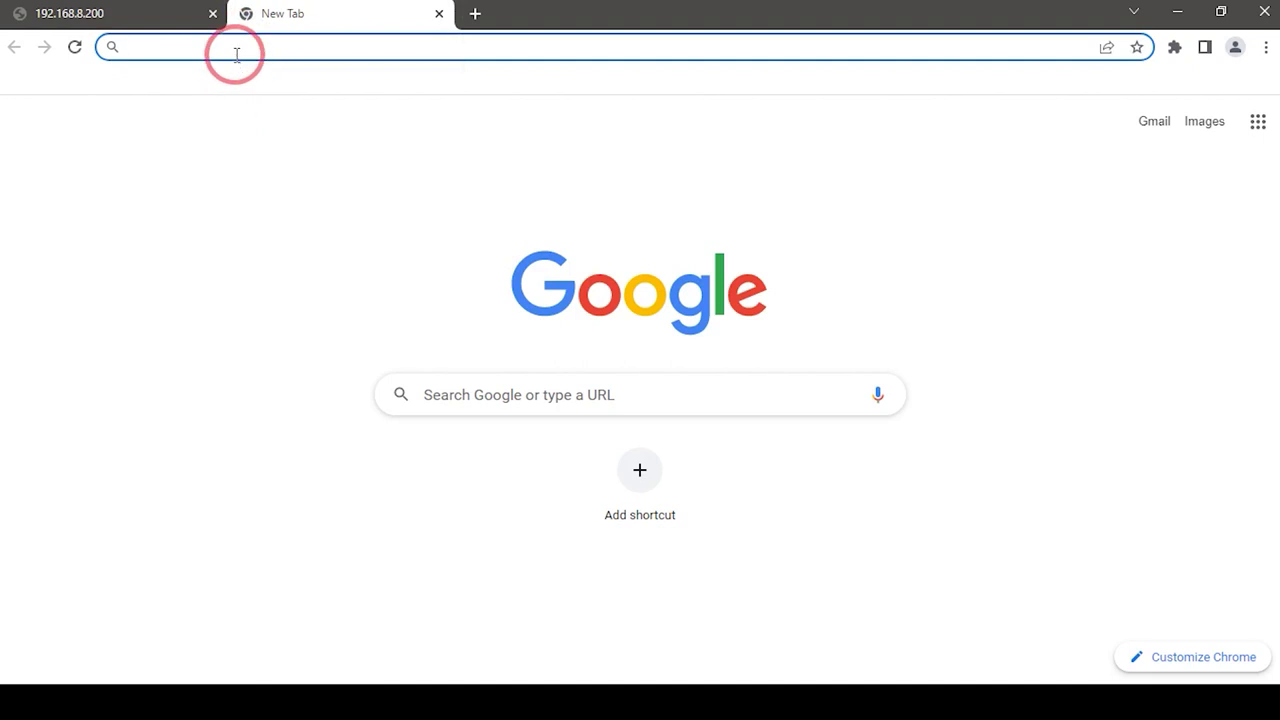
{"action": "left_click", "coordinate": [260, 50]}
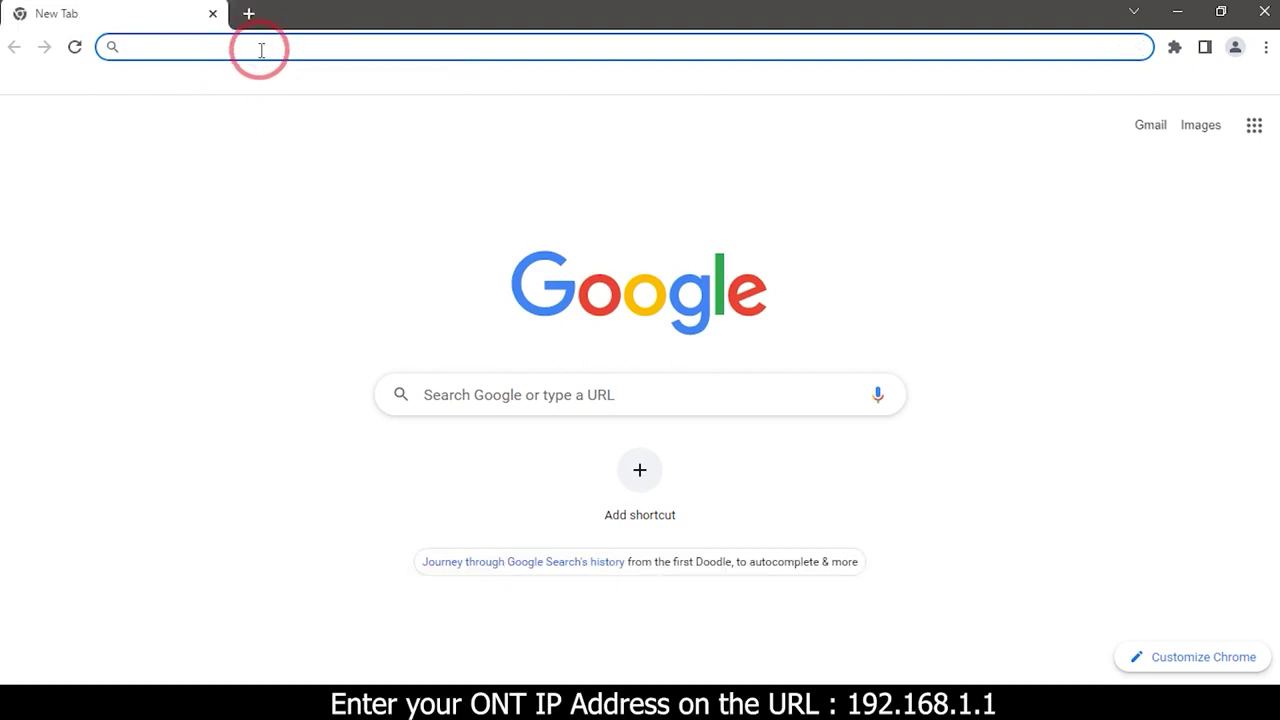
{"action": "type", "text": "192."}
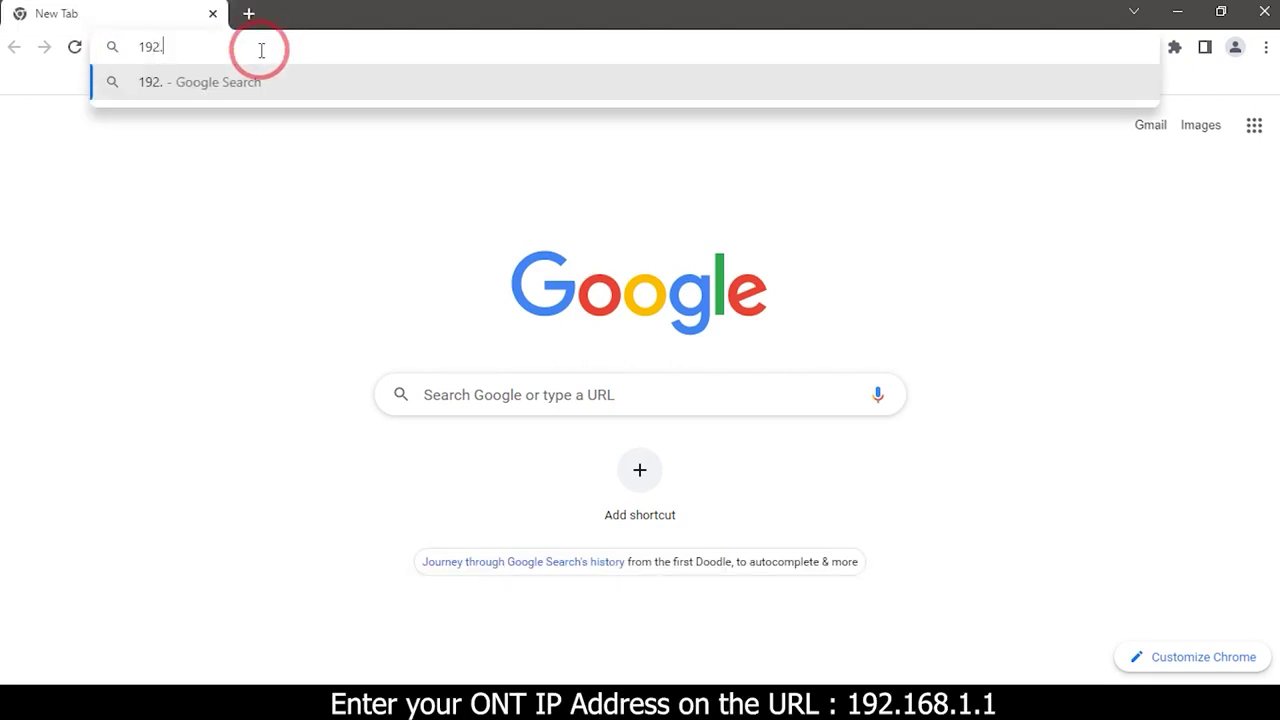
{"action": "type", "text": "168"}
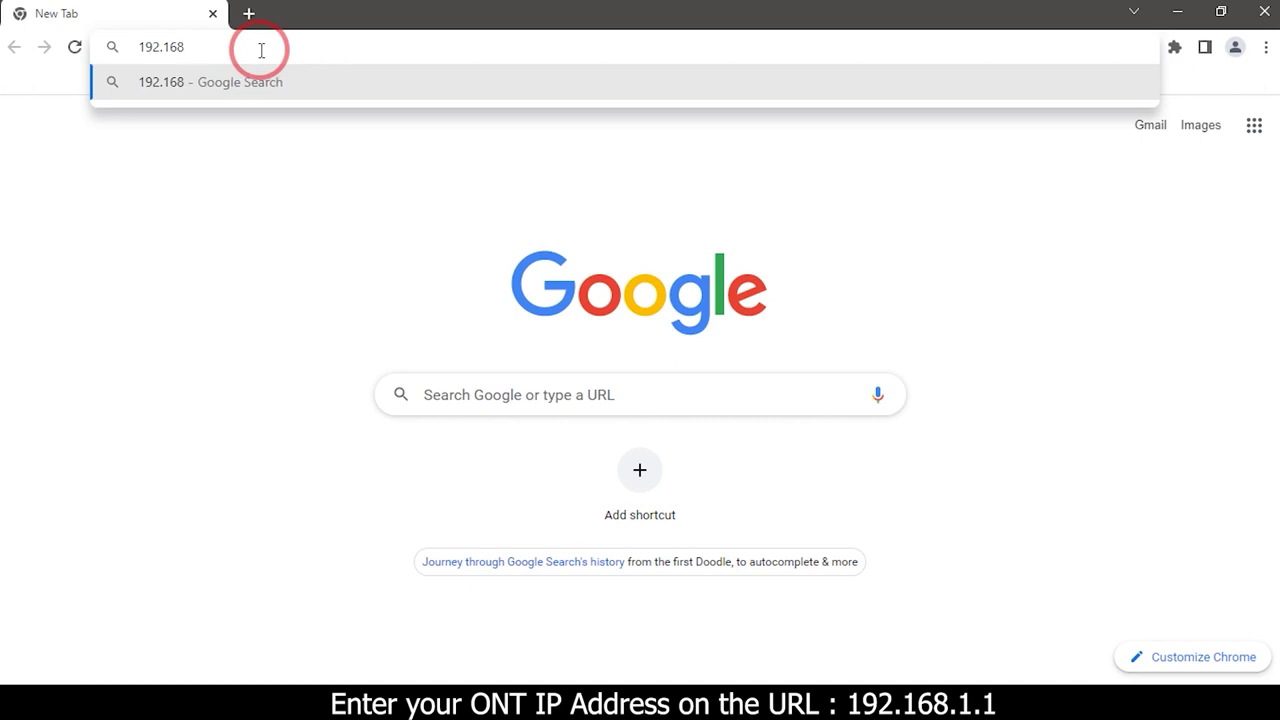
{"action": "type", "text": ".1.1"}
{"action": "key", "text": "Return"}
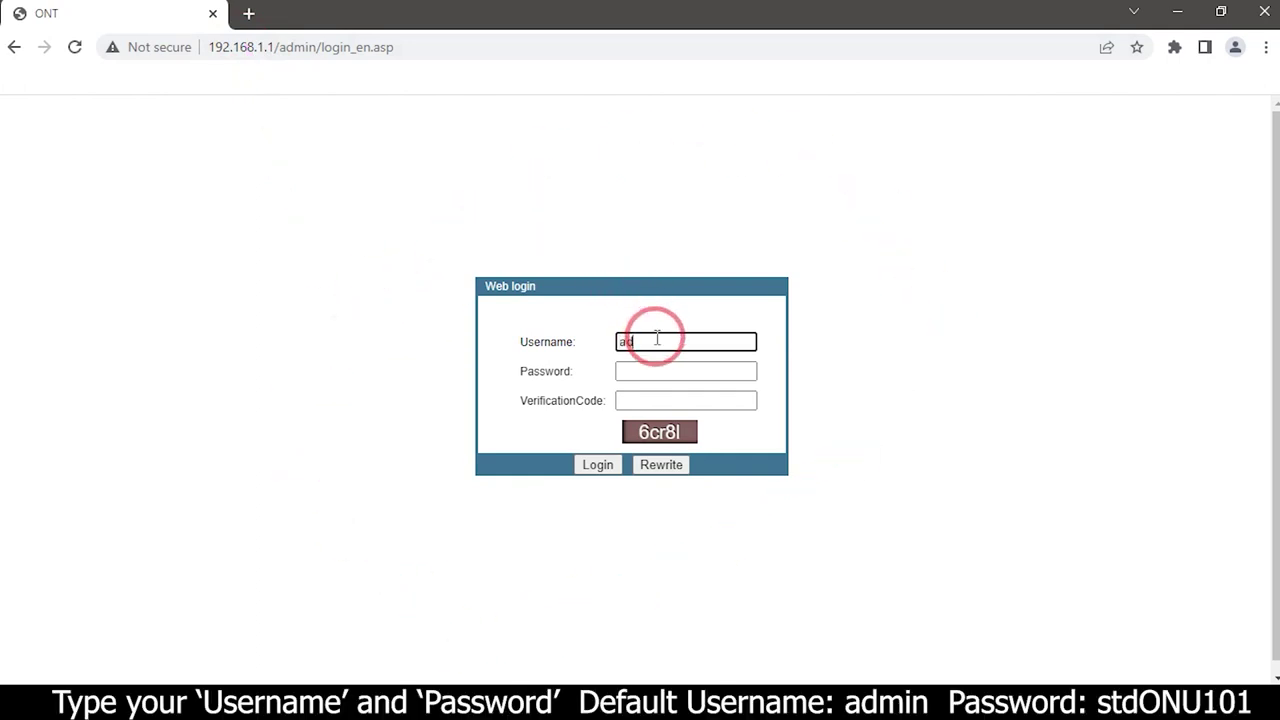
- Log in to the NetLink ONT as admin with the password and verification code
{"action": "type", "text": "min"}
{"action": "left_click", "coordinate": [656, 370]}
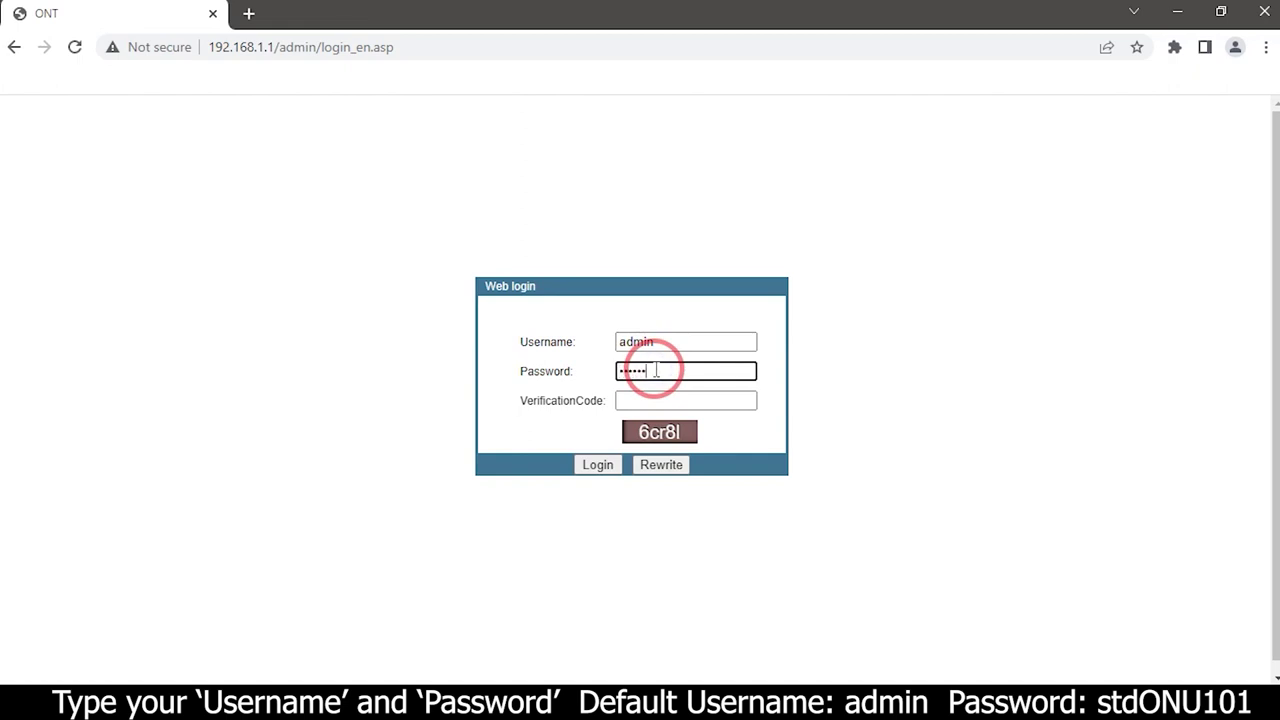
{"action": "type", "text": "1"}
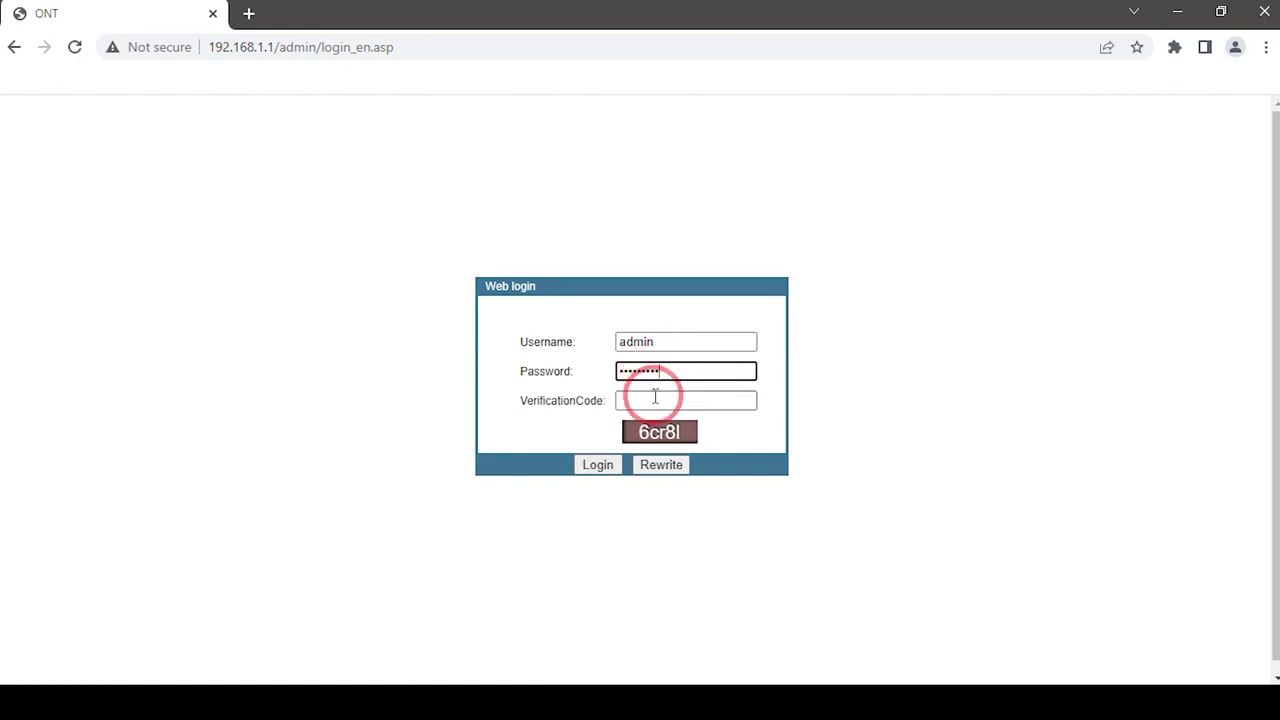
{"action": "left_click", "coordinate": [655, 398]}
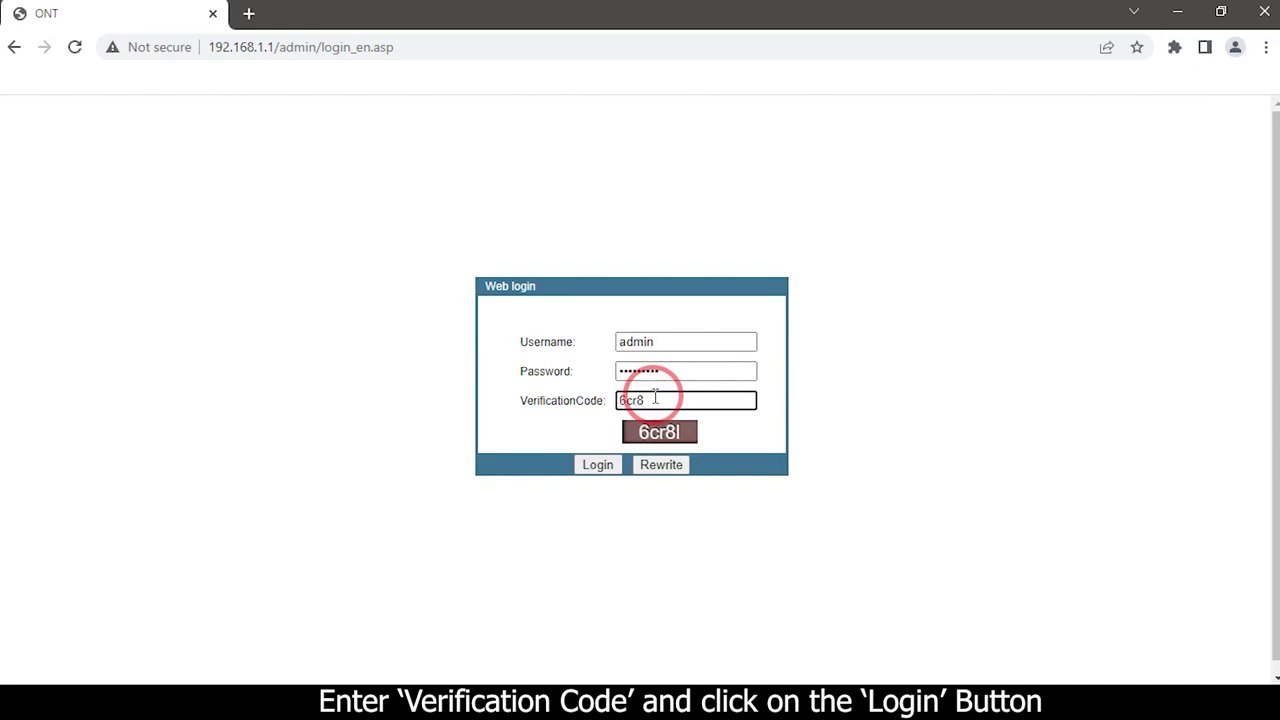
{"action": "left_click", "coordinate": [600, 464]}
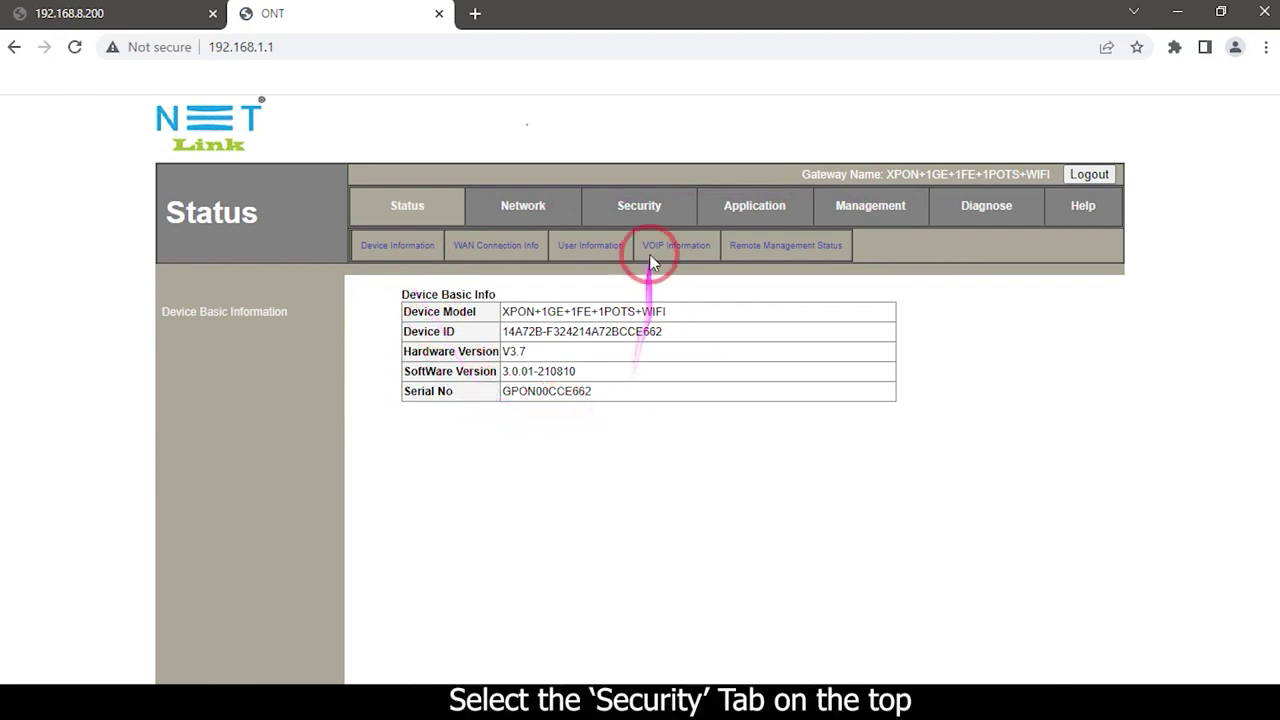
- Set the Security > FireWall level to Low and apply it
{"action": "left_click", "coordinate": [628, 214]}
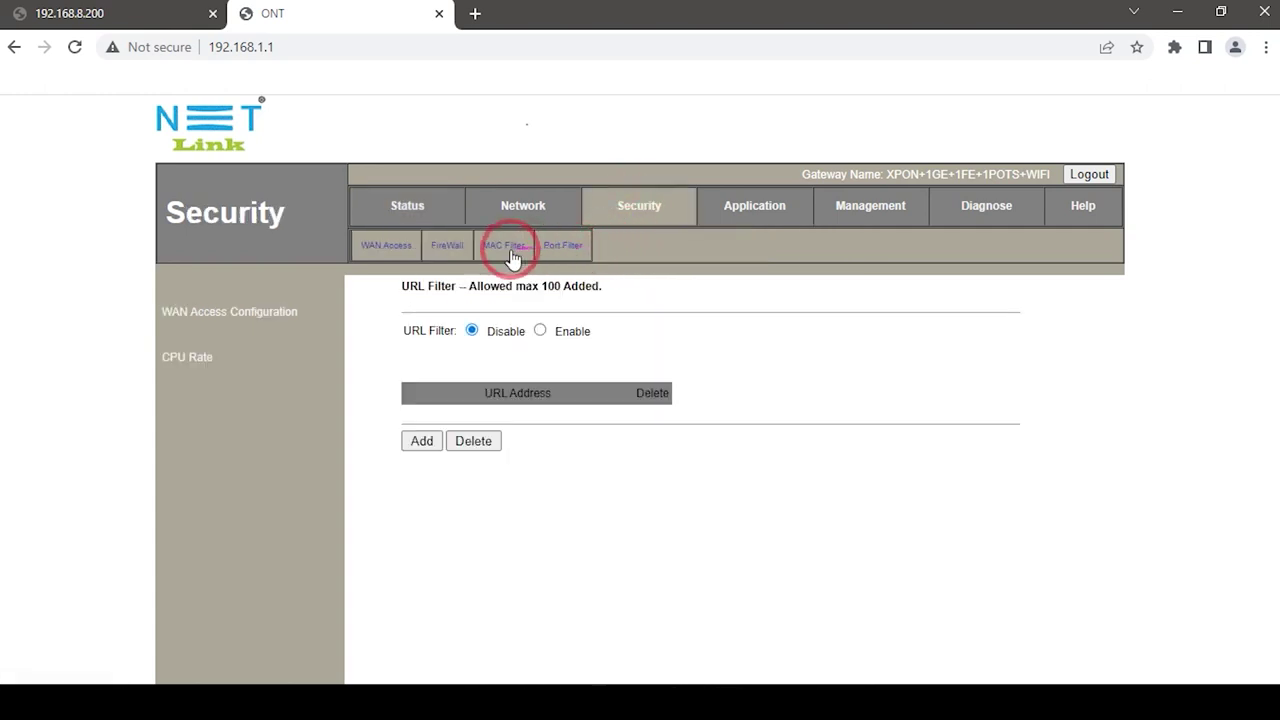
{"action": "left_click", "coordinate": [447, 247]}
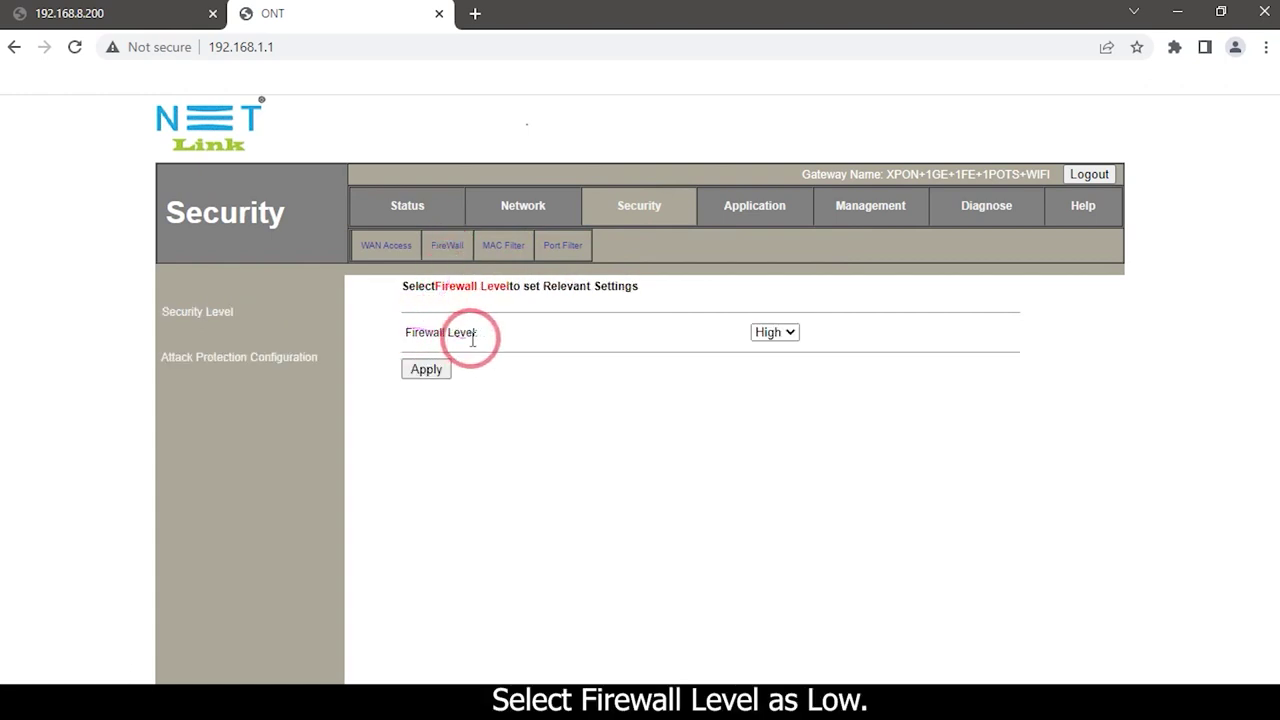
{"action": "left_click", "coordinate": [760, 340]}
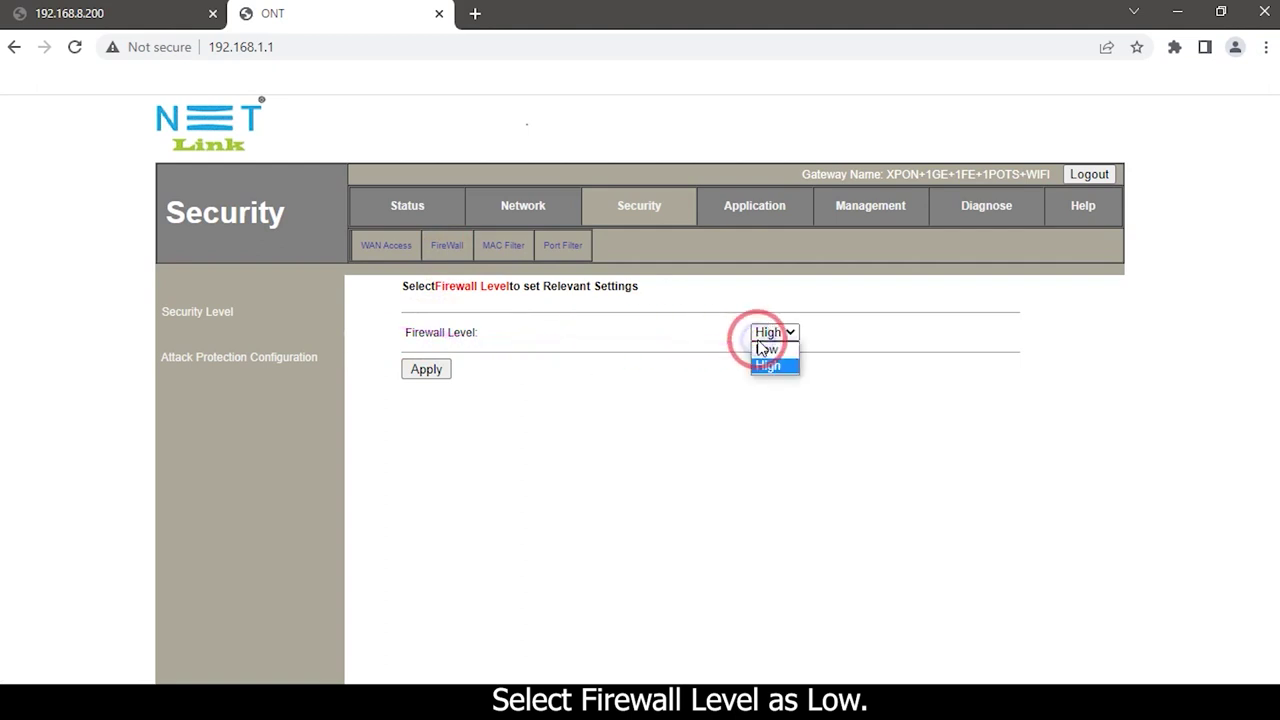
{"action": "left_click", "coordinate": [765, 360]}
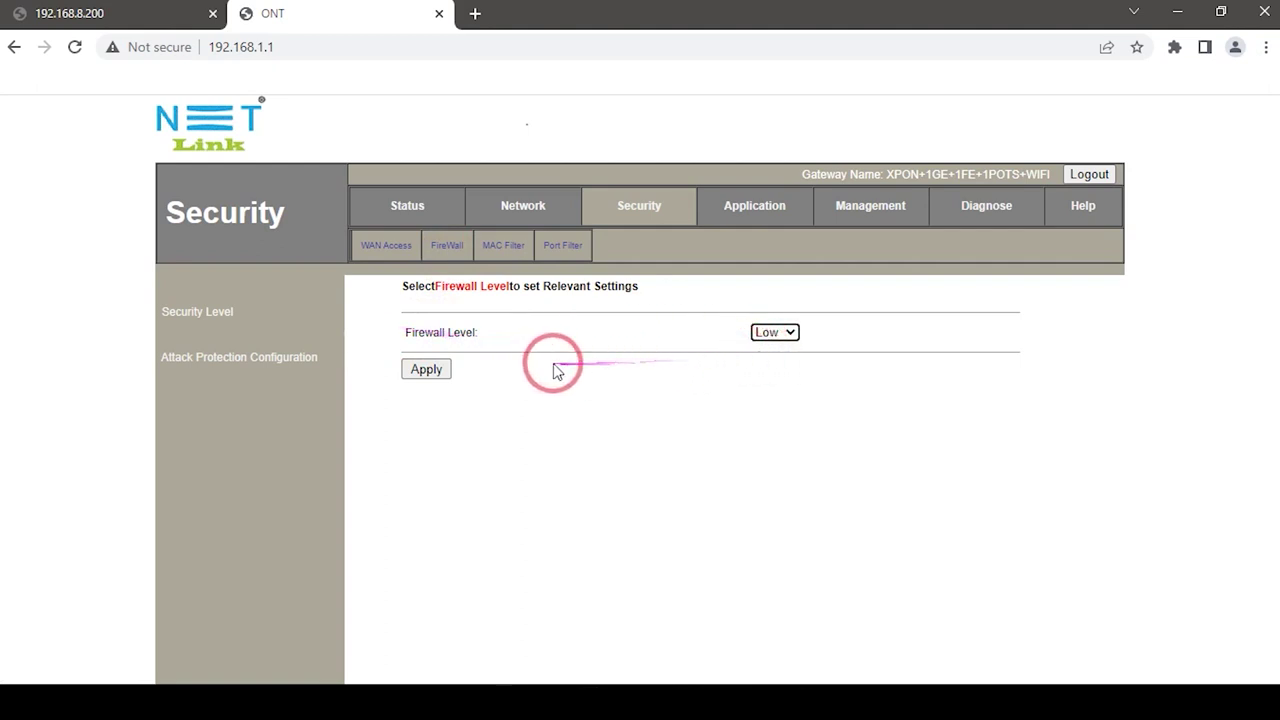
{"action": "left_click", "coordinate": [440, 372]}
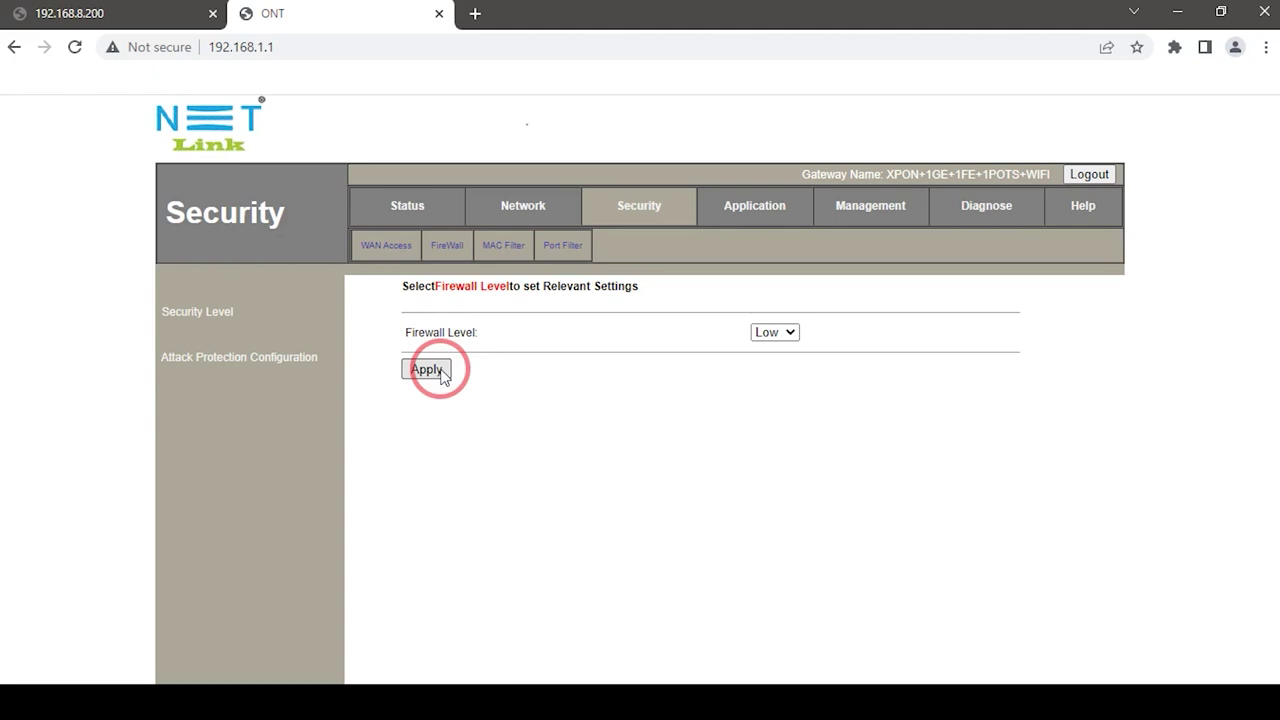
- Tick WAN access for Http and HTTPS in the Port Filter and apply
{"action": "left_click", "coordinate": [568, 256]}
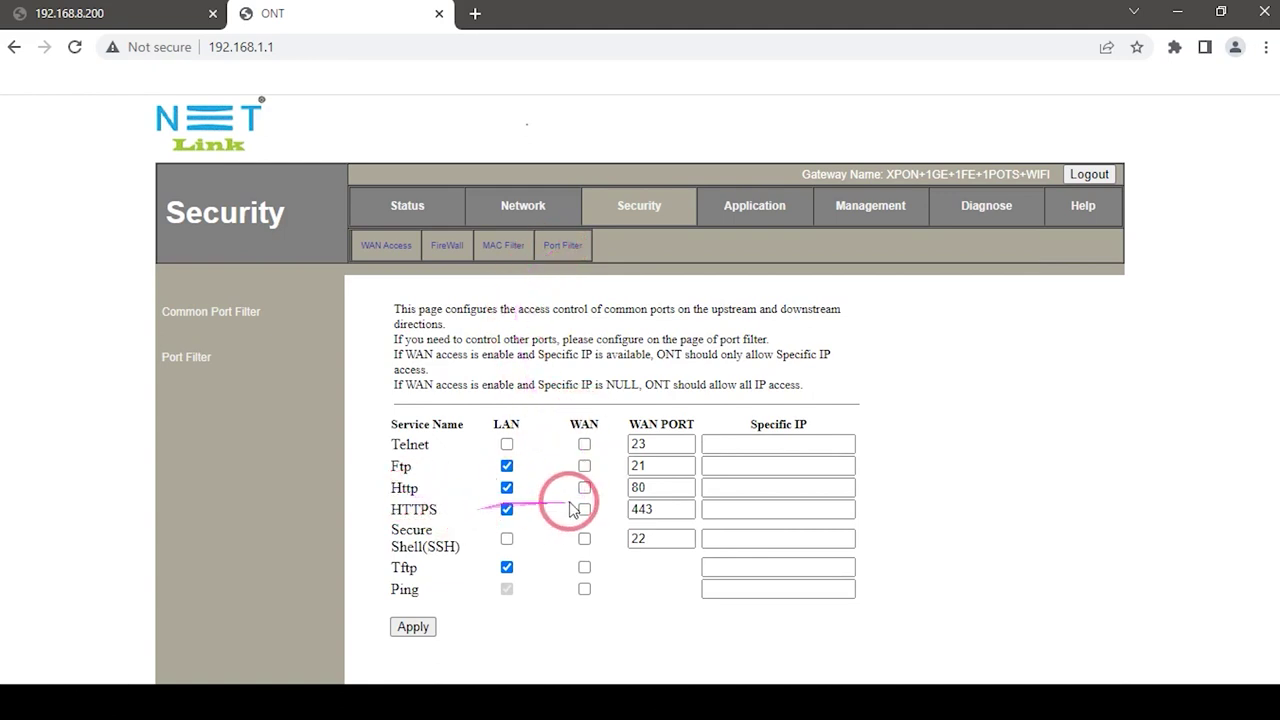
{"action": "left_click", "coordinate": [584, 487]}
{"action": "left_click", "coordinate": [584, 509]}
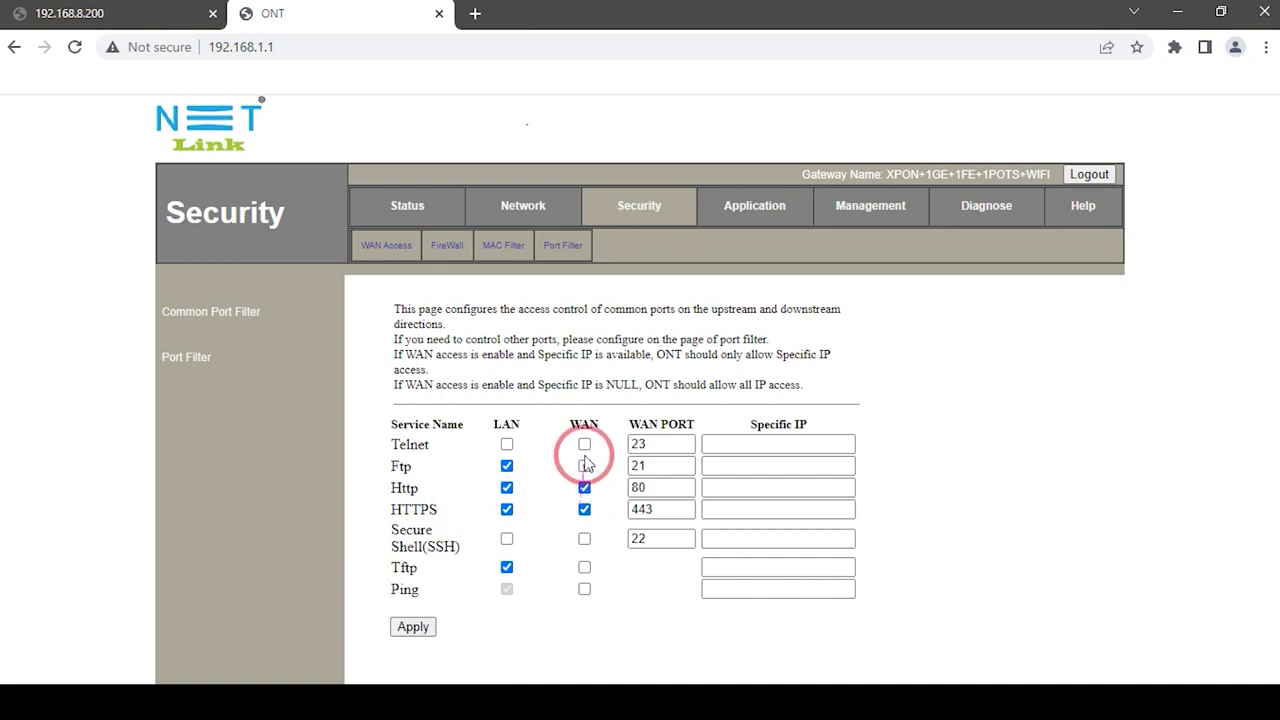
{"action": "left_click", "coordinate": [418, 626]}
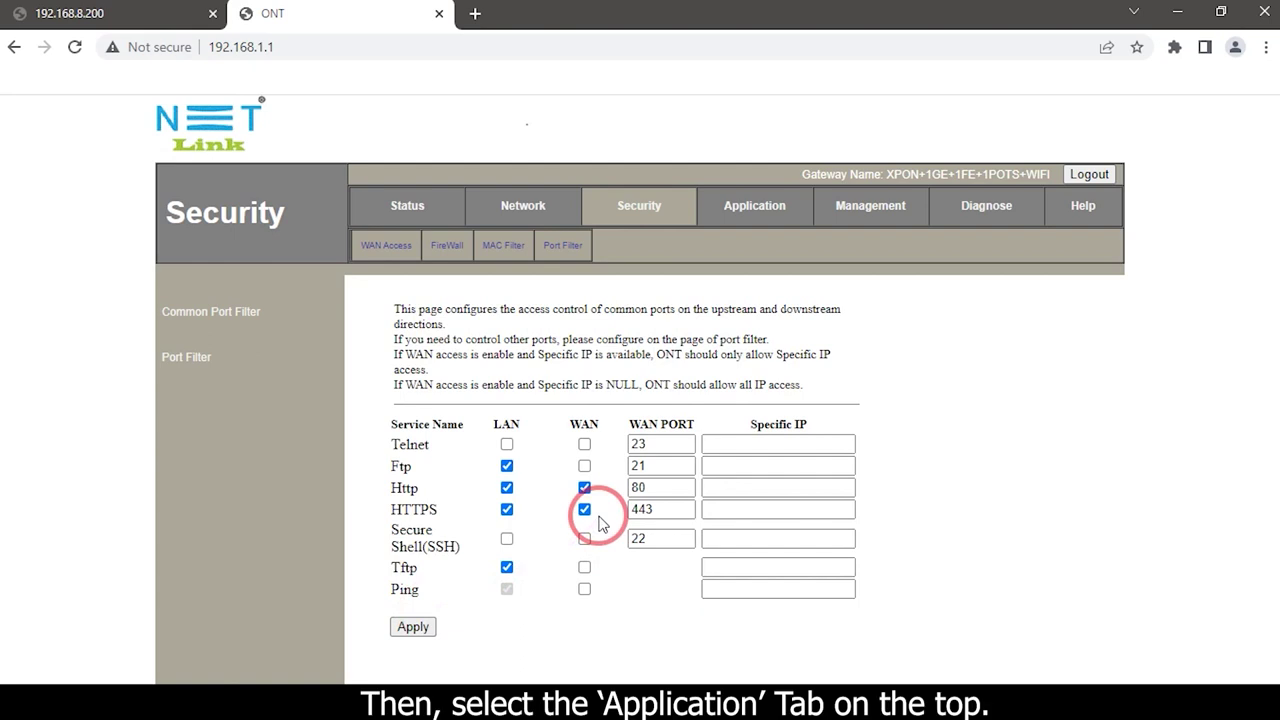
- Go to Application > NAT Configuration and start adding a virtual server rule
{"action": "left_click", "coordinate": [752, 214]}
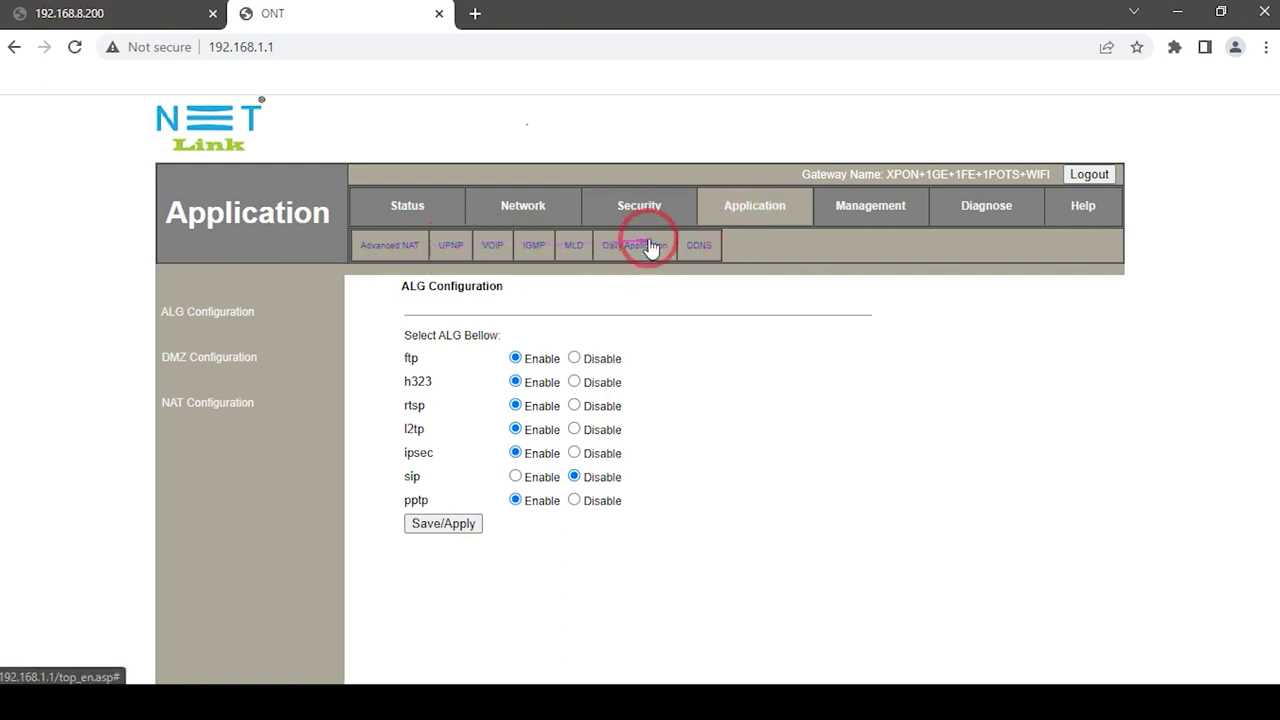
{"action": "left_click", "coordinate": [391, 250]}
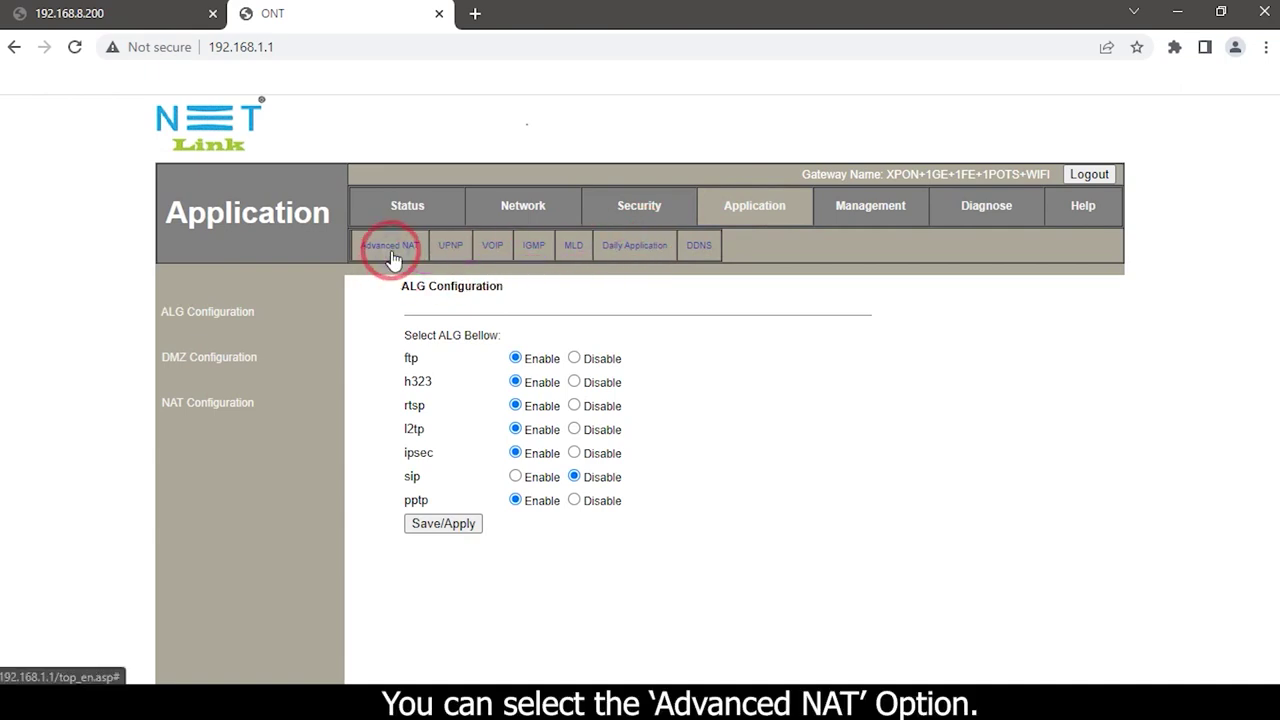
{"action": "left_click", "coordinate": [222, 408]}
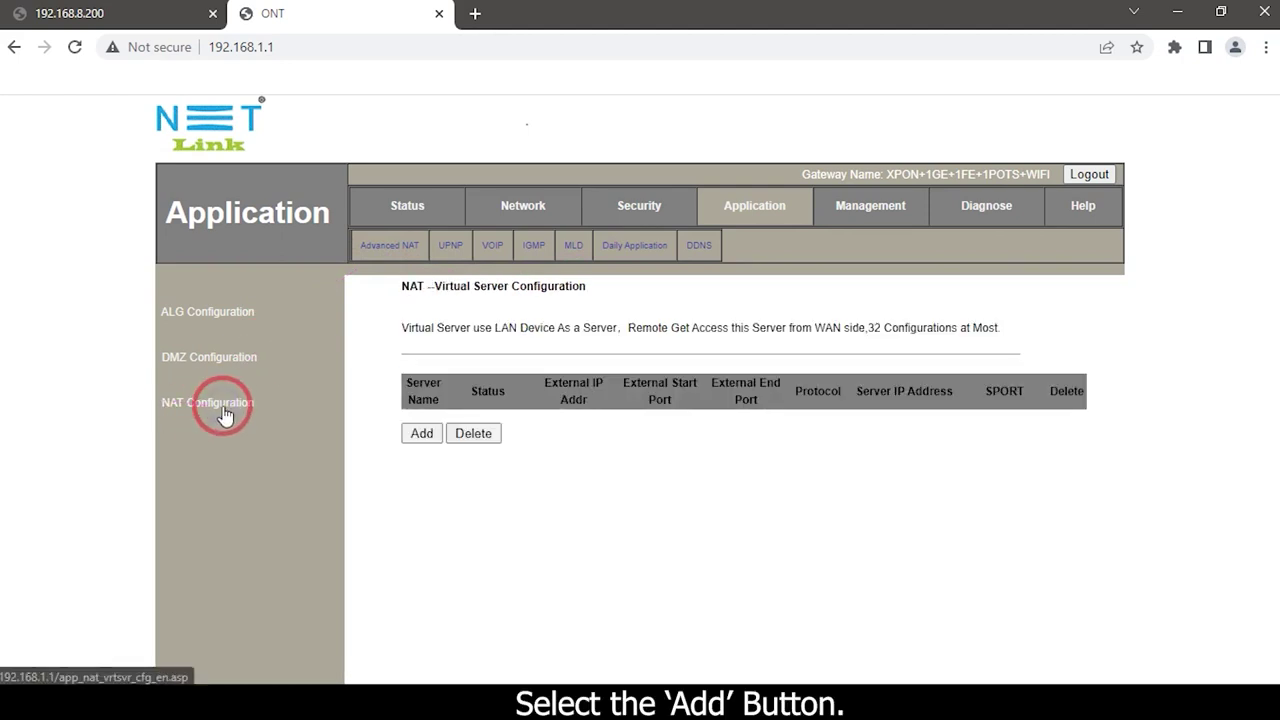
{"action": "left_click", "coordinate": [424, 440]}
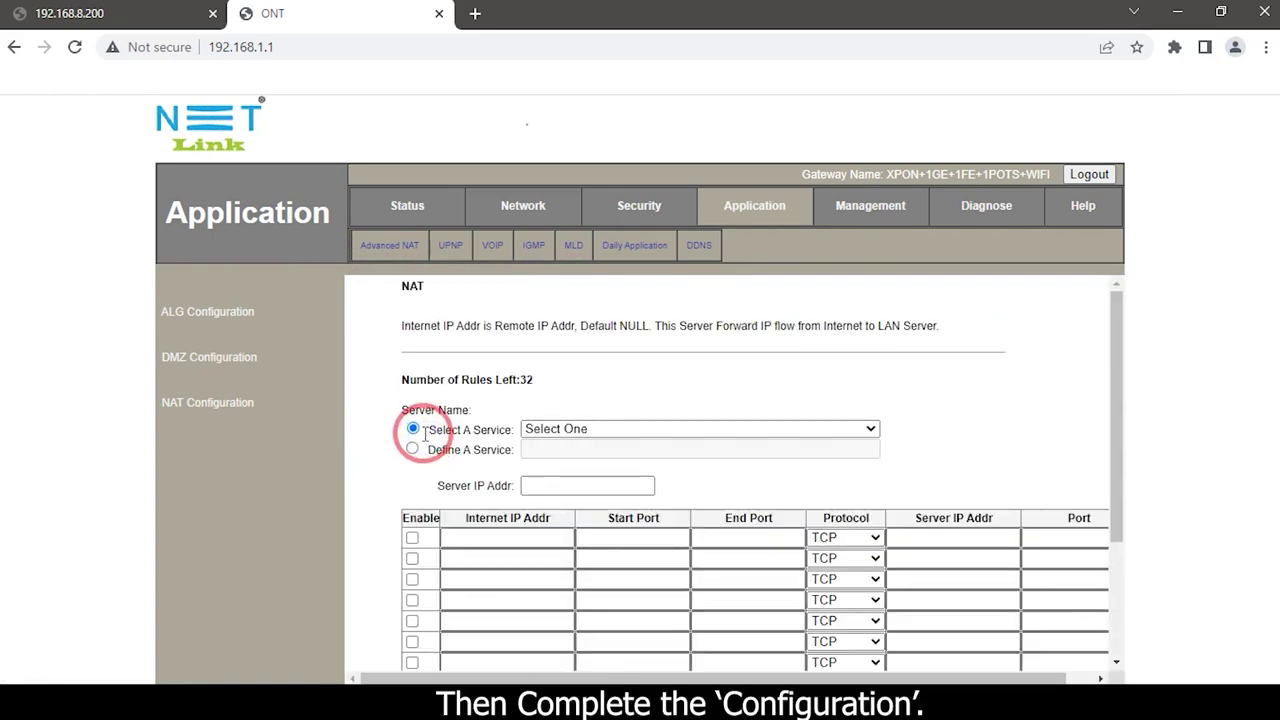
- Define a custom service named RemoteOLT with the OLT's address as server IP
{"action": "scroll", "coordinate": [424, 432], "scroll_direction": "down", "scroll_amount": 1}
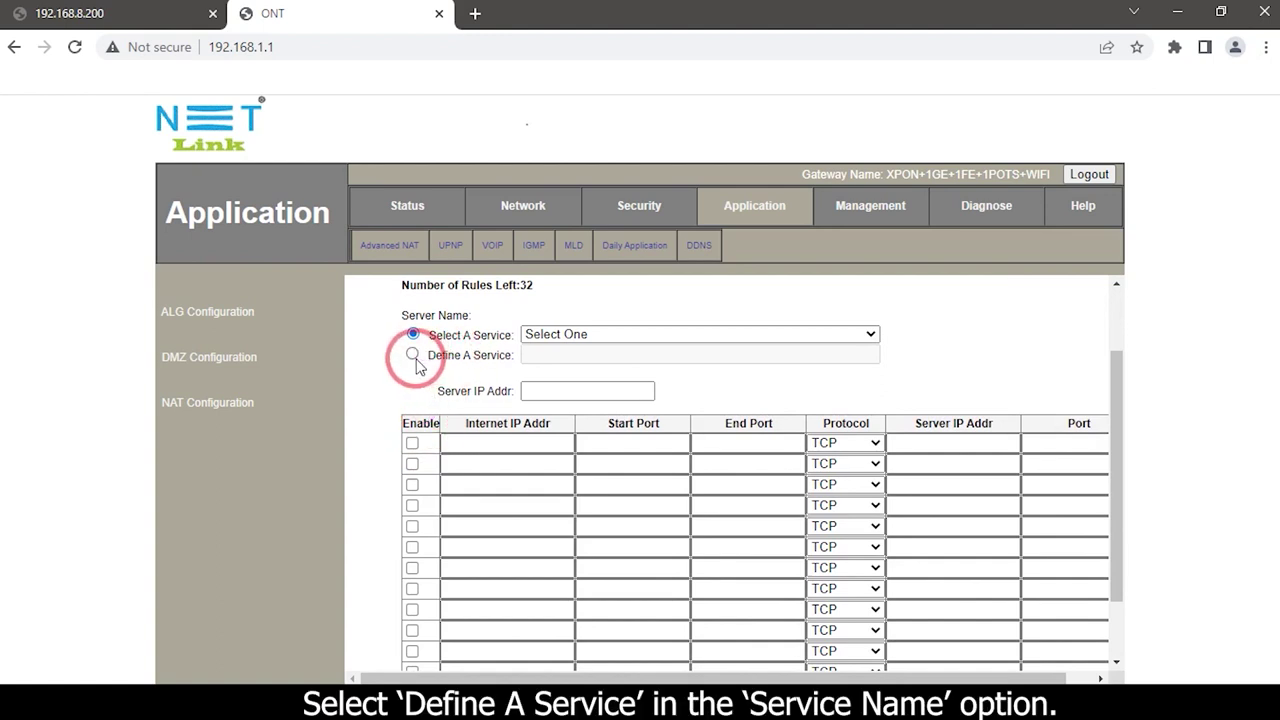
{"action": "left_click", "coordinate": [413, 355]}
{"action": "left_click", "coordinate": [564, 356]}
{"action": "type", "text": "Re"}
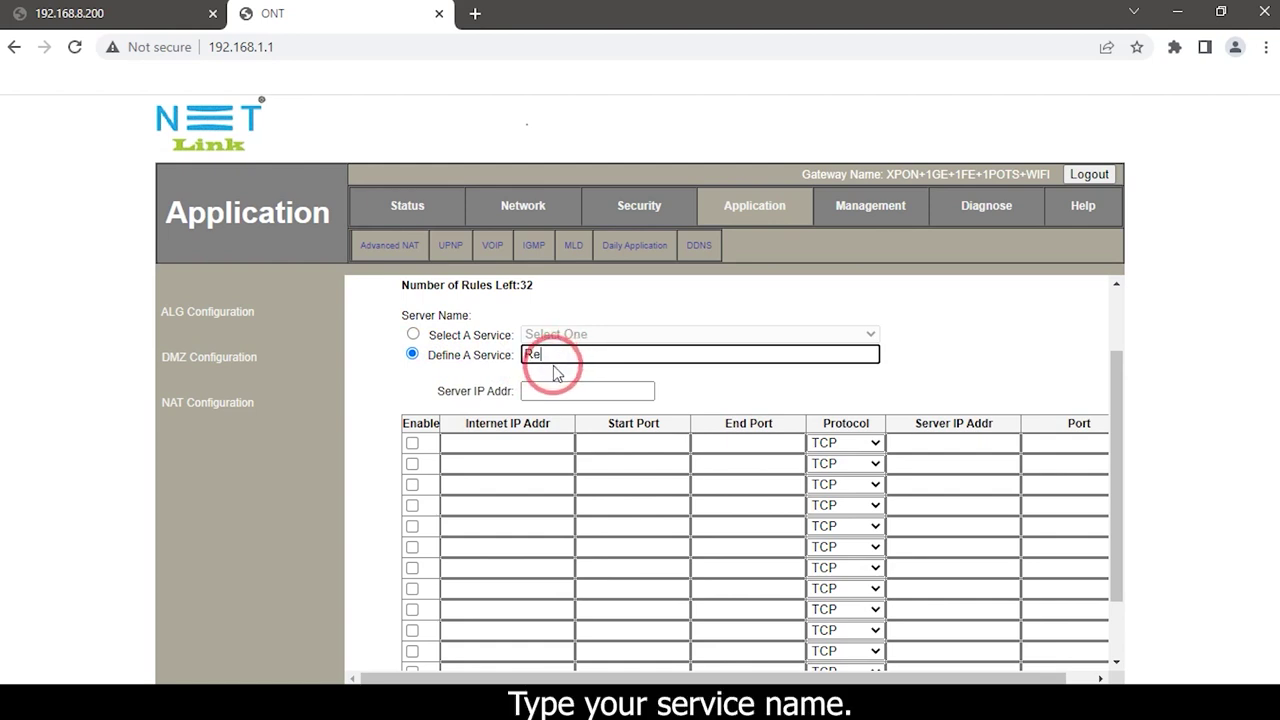
{"action": "type", "text": "mote"}
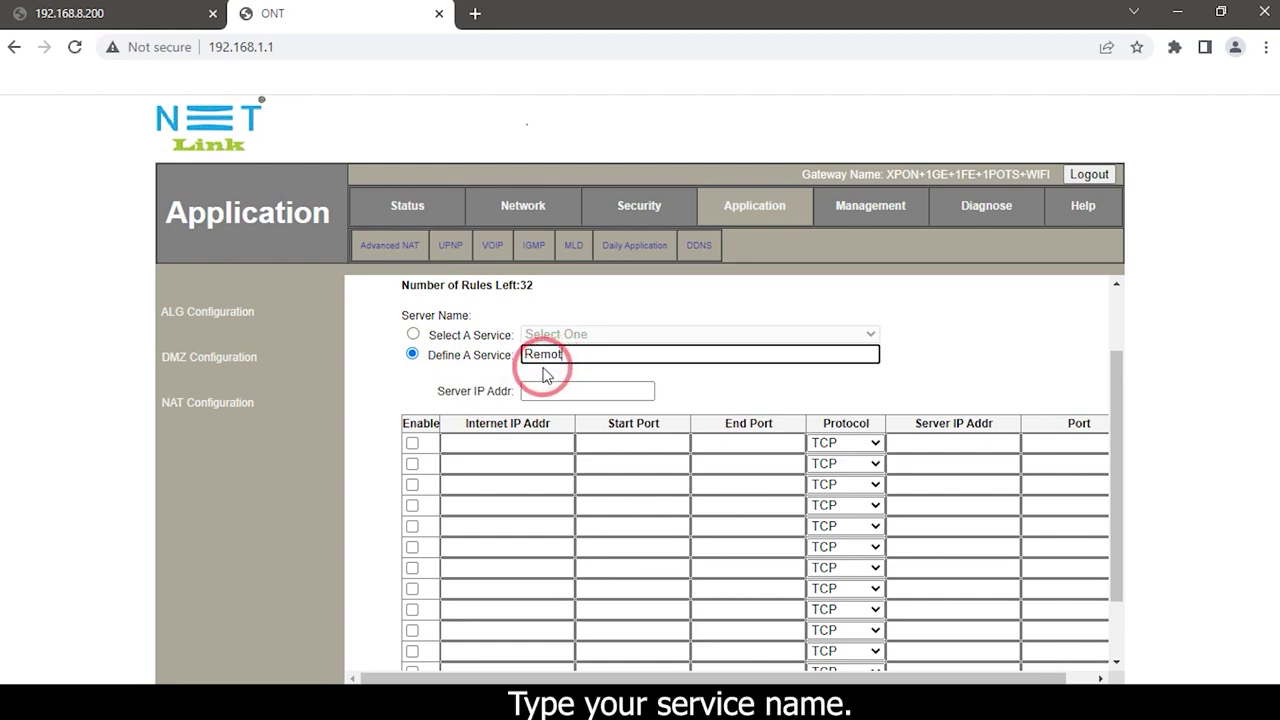
{"action": "type", "text": "O"}
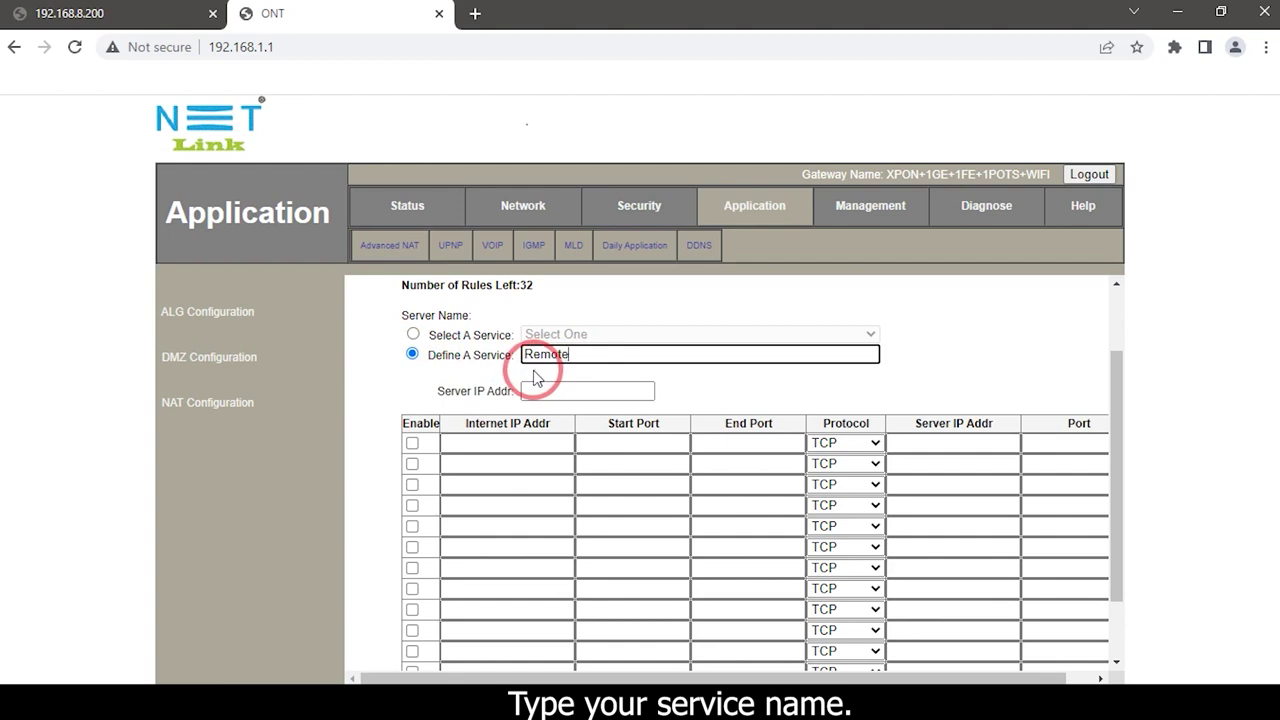
{"action": "type", "text": "LT"}
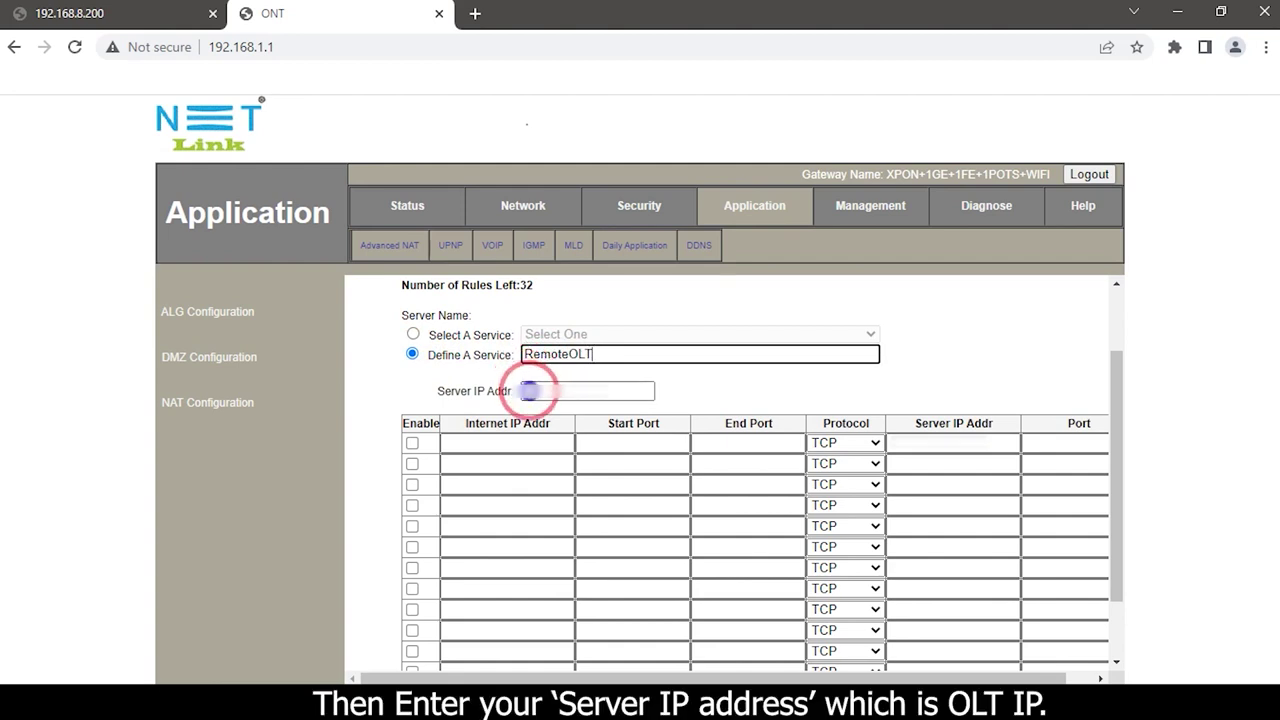
{"action": "left_click", "coordinate": [540, 392]}
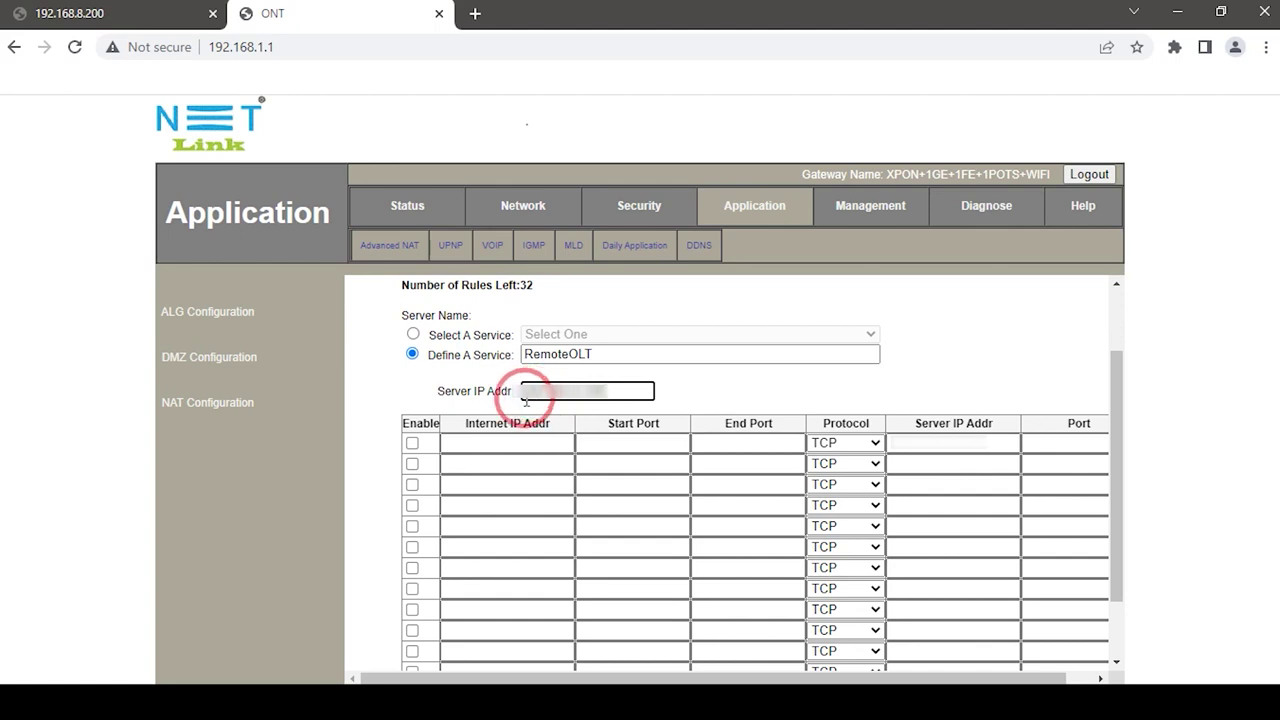
- Enable the forwarding rule with port 8080, TCP/UDP, server IP and internal port, then save
{"action": "left_click", "coordinate": [410, 443]}
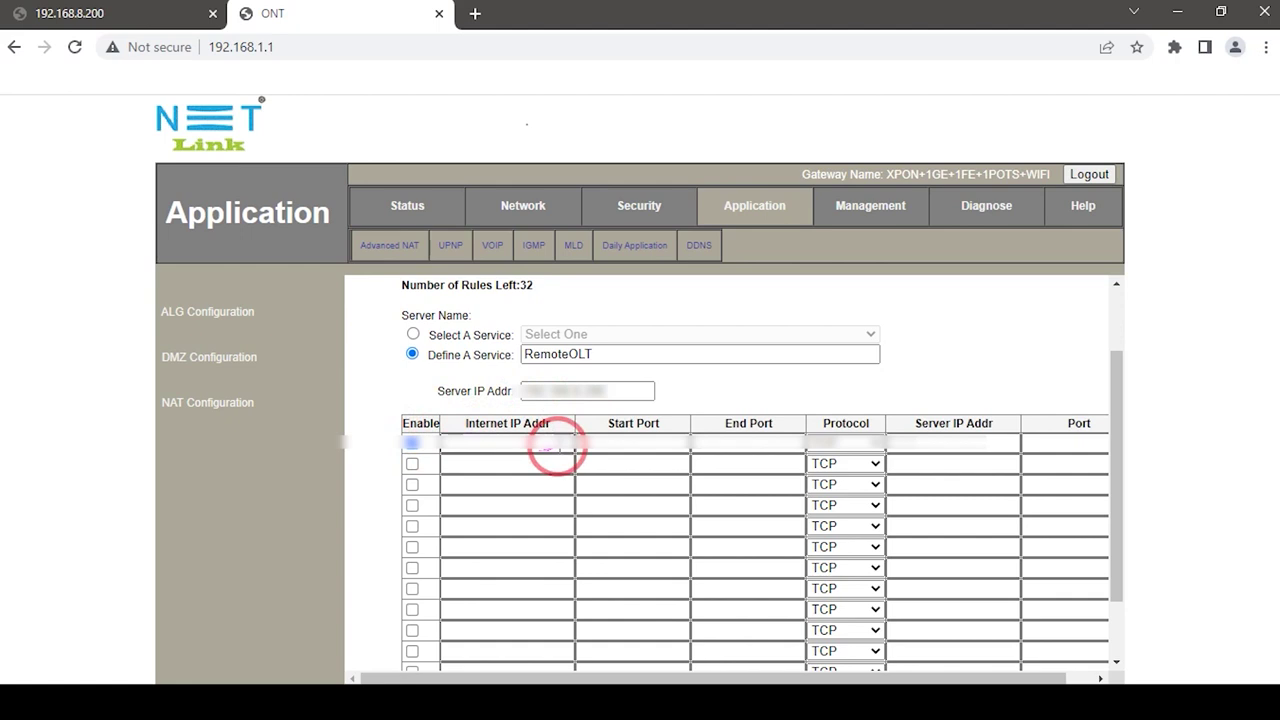
{"action": "left_click", "coordinate": [630, 447]}
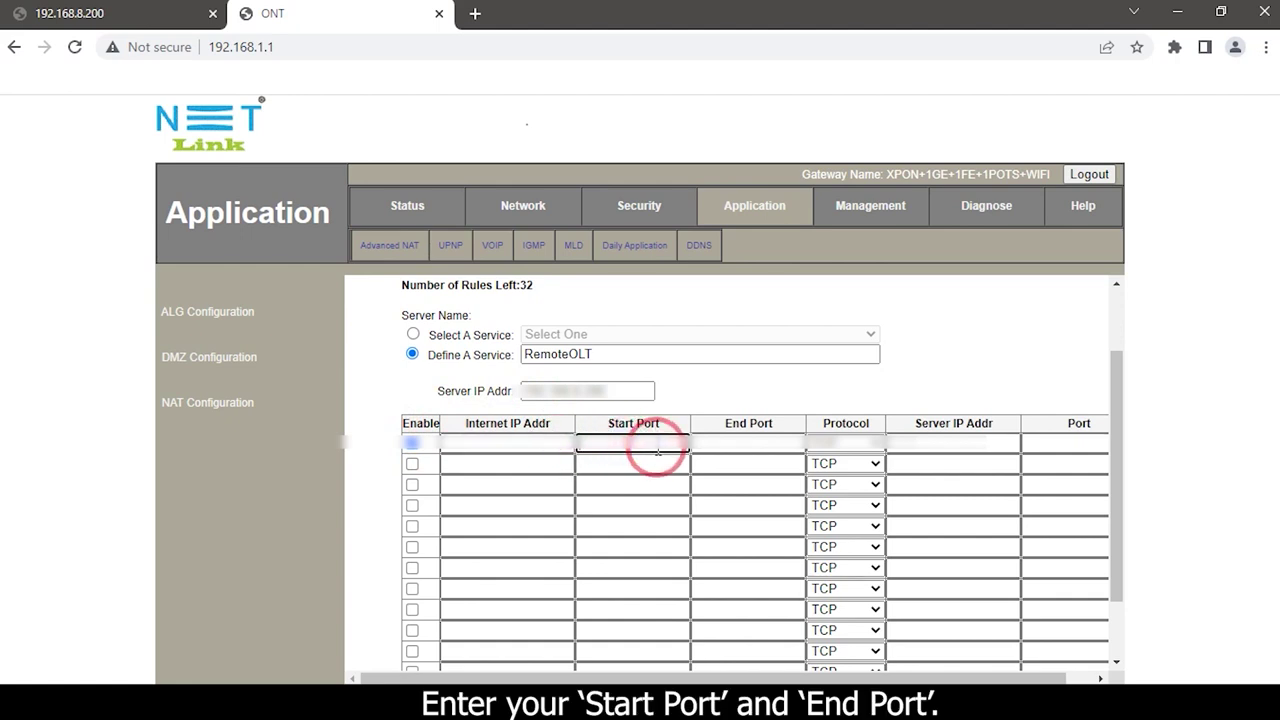
{"action": "left_click", "coordinate": [718, 452]}
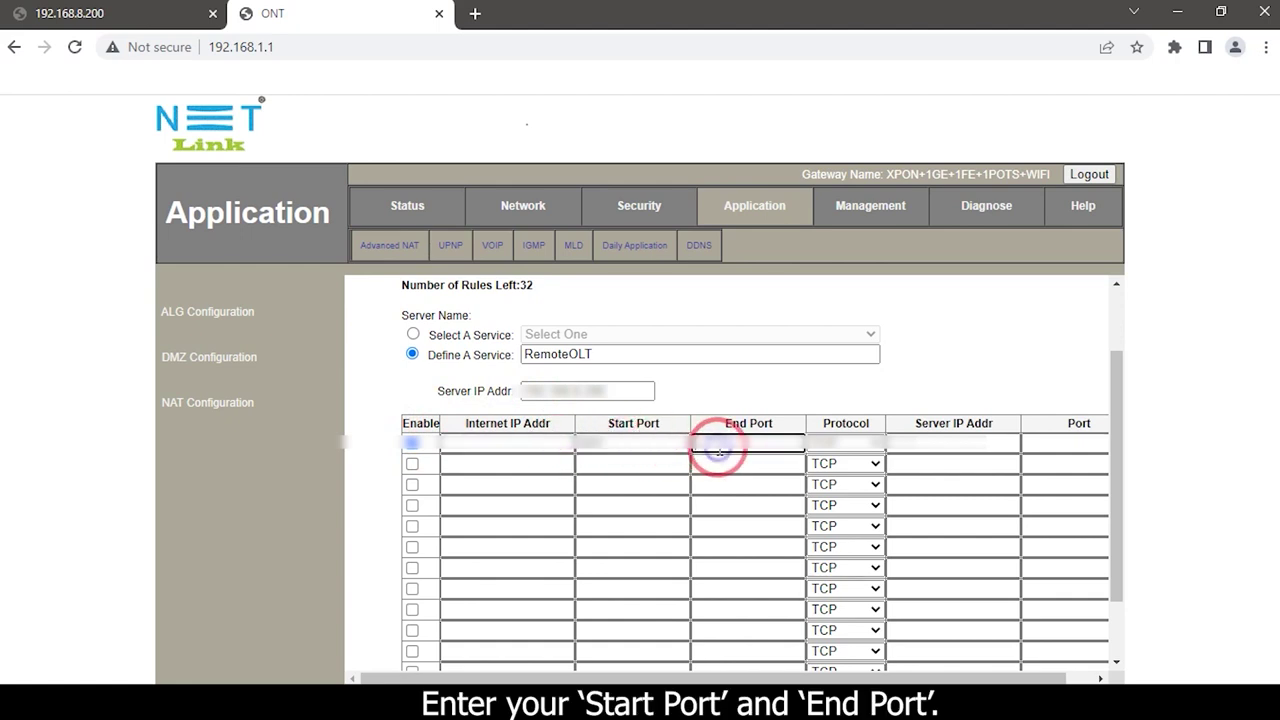
{"action": "type", "text": "8080"}
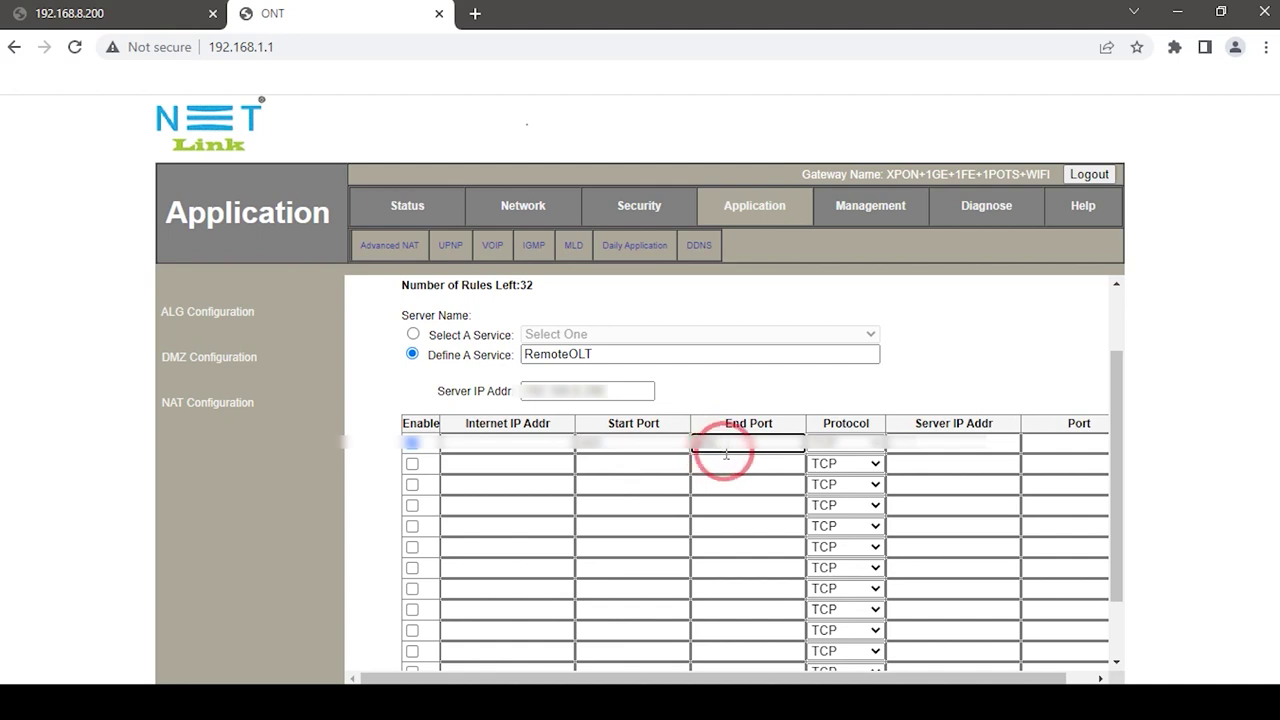
{"action": "left_click", "coordinate": [842, 443]}
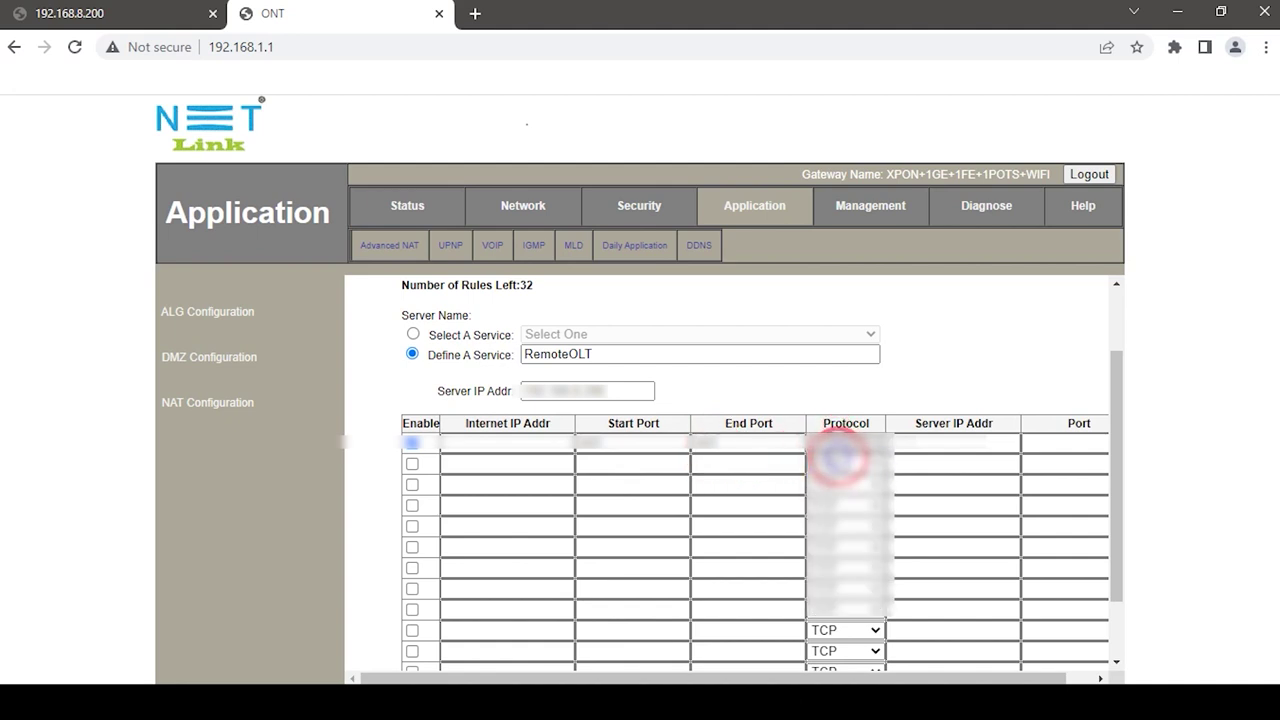
{"action": "left_click", "coordinate": [840, 452]}
{"action": "left_click", "coordinate": [949, 450]}
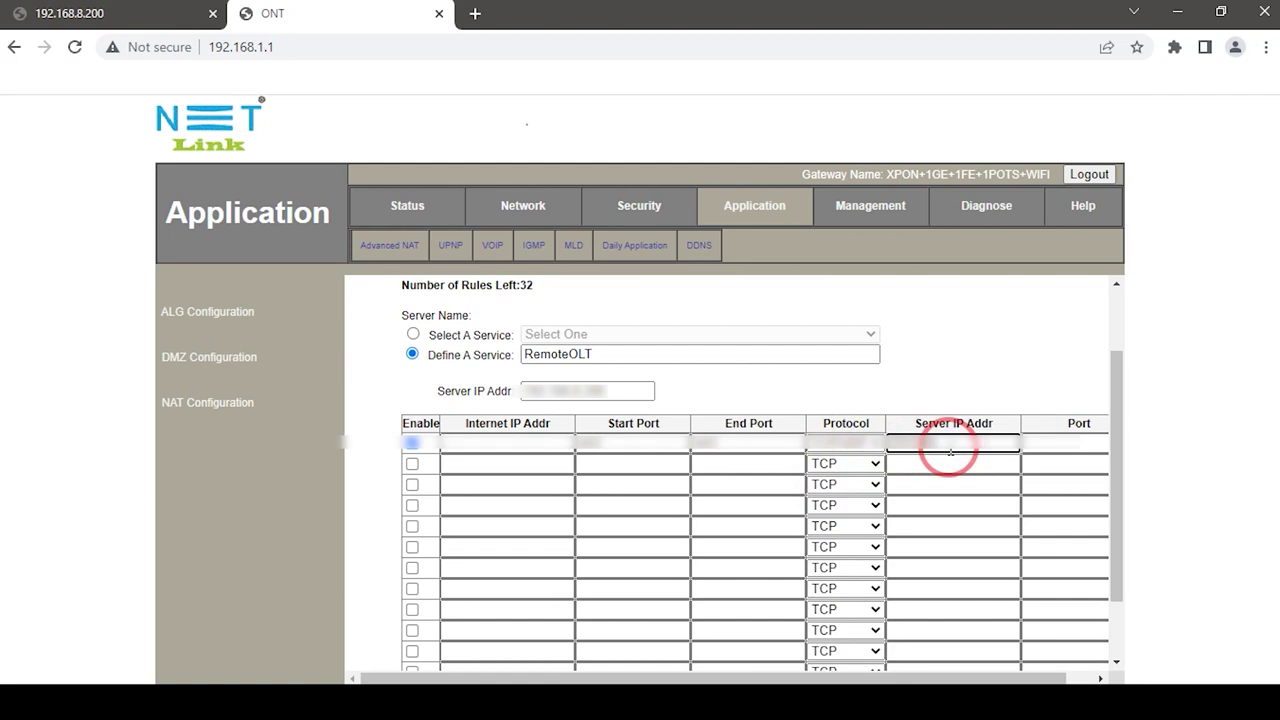
{"action": "left_click", "coordinate": [1055, 447]}
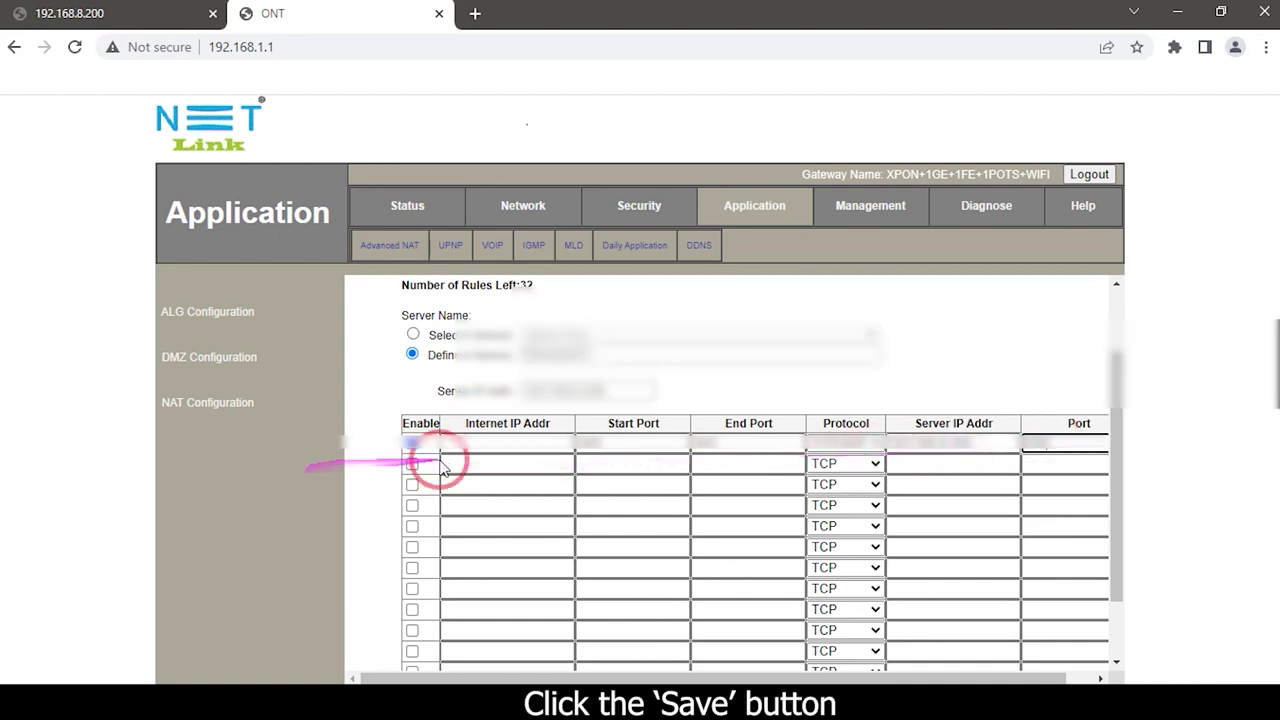
{"action": "scroll", "coordinate": [441, 468], "scroll_direction": "down", "scroll_amount": 2}
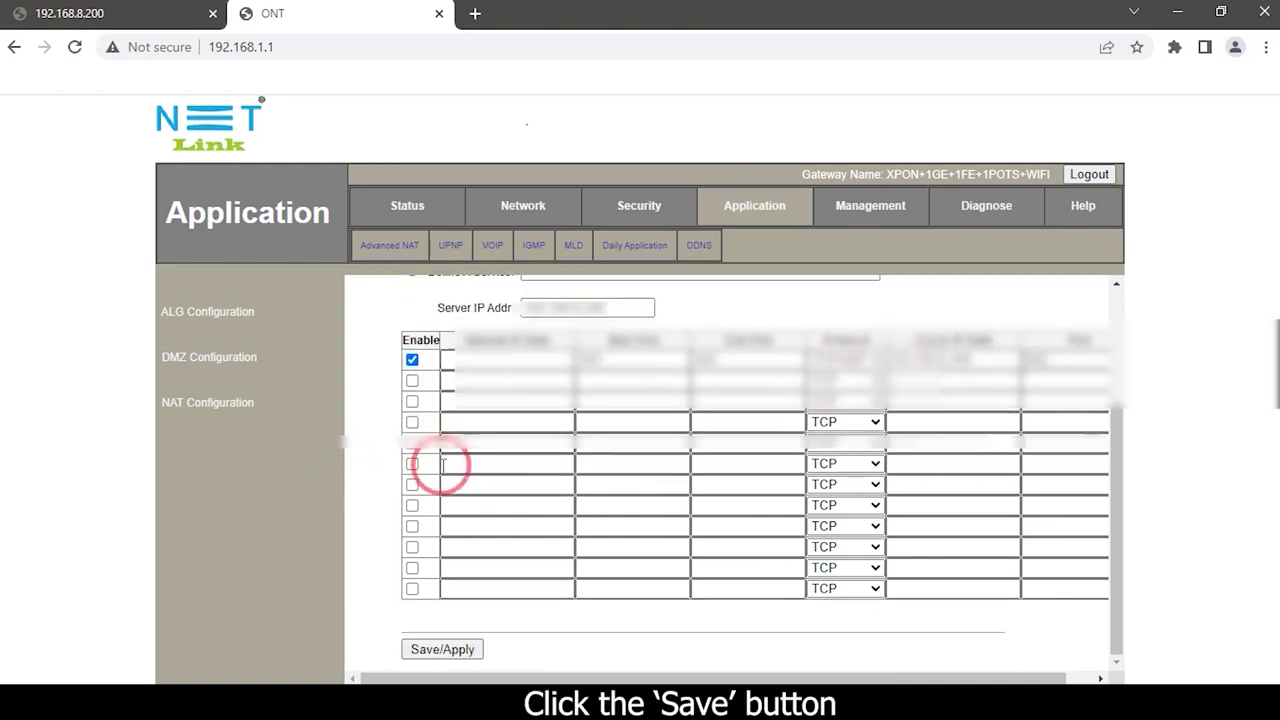
{"action": "left_click", "coordinate": [462, 652]}
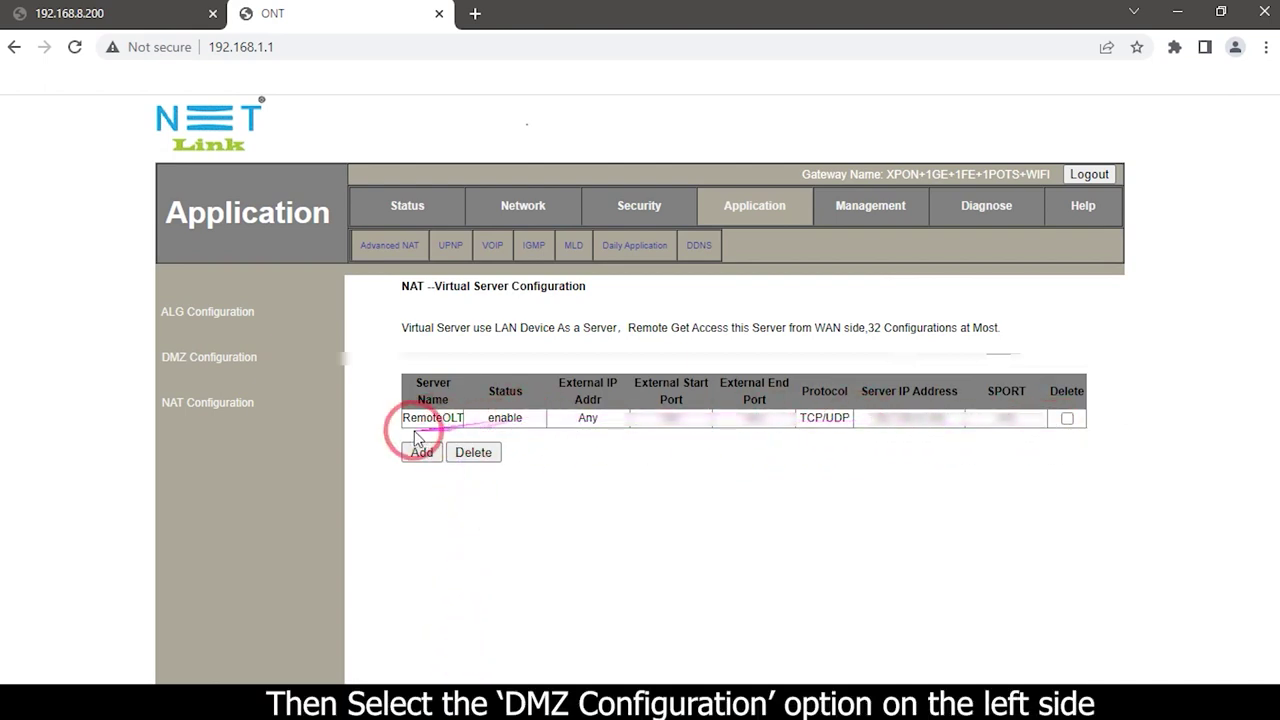
- Enable the DMZ host, replace its address with the OLT's IP, and apply it
{"action": "left_click", "coordinate": [210, 362]}
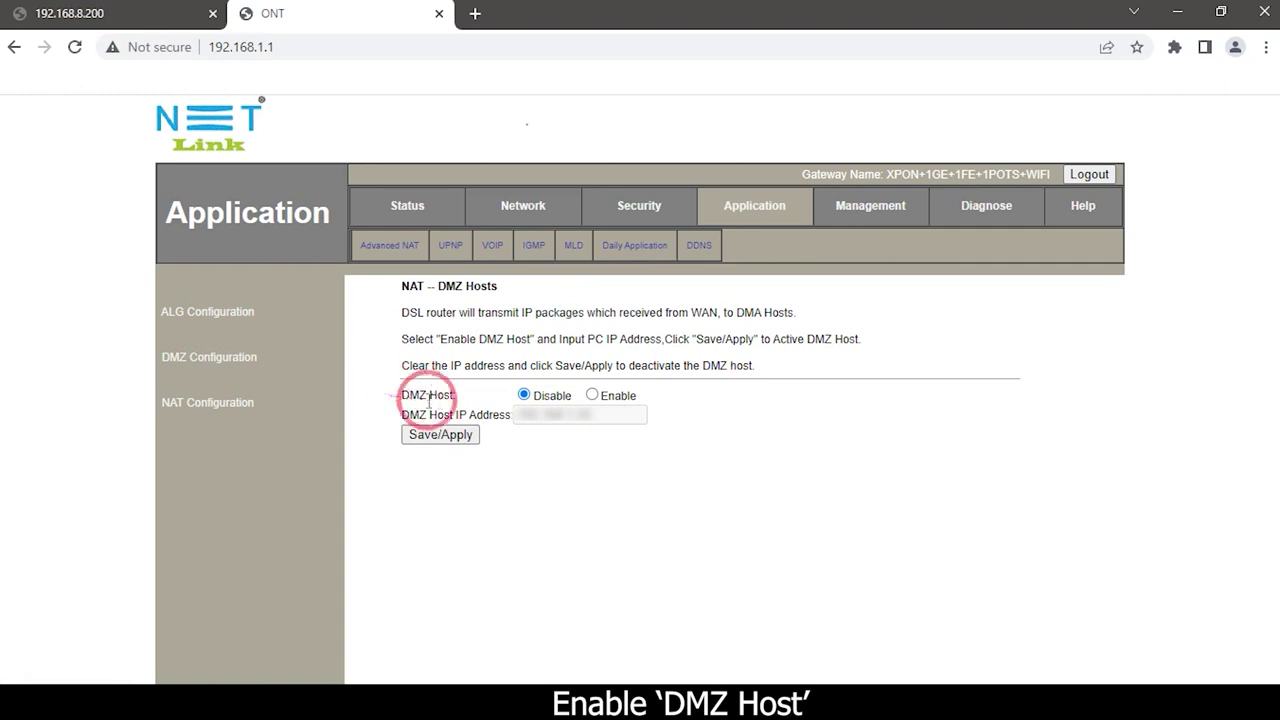
{"action": "left_click", "coordinate": [592, 395]}
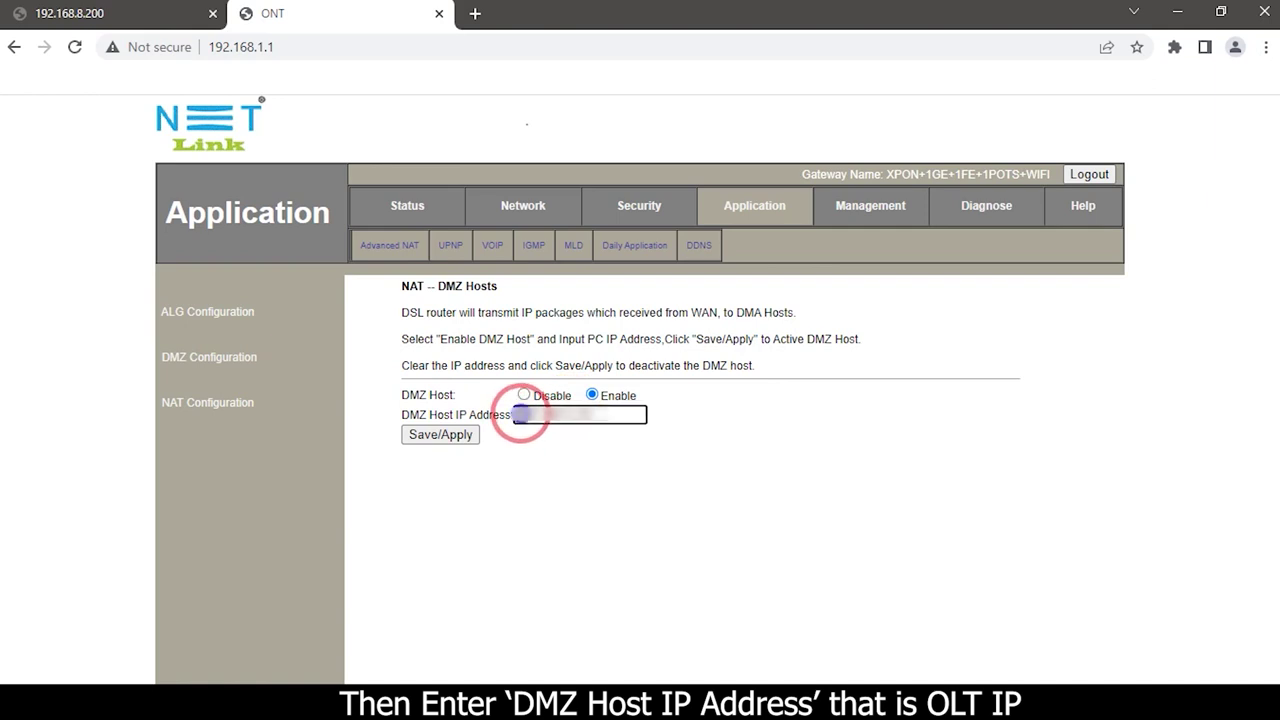
{"action": "left_click_drag", "start_coordinate": [514, 414], "coordinate": [604, 414]}
{"action": "key", "text": "BackSpace"}
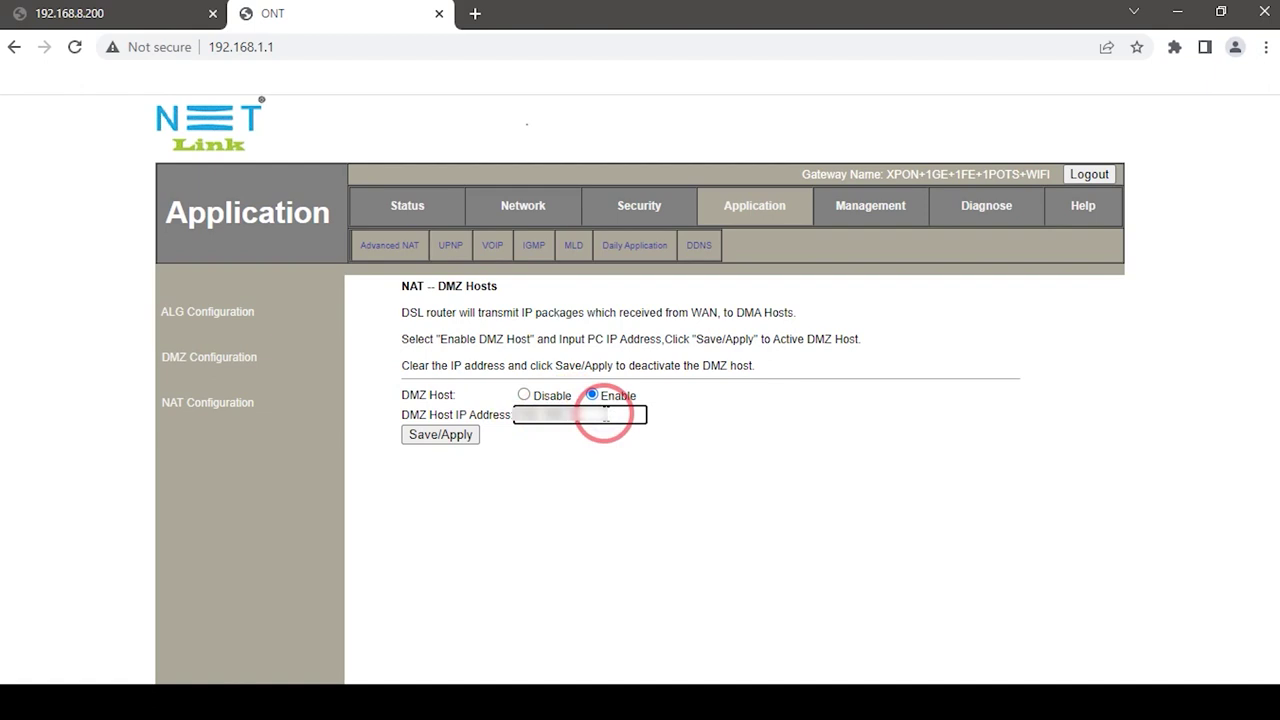
{"action": "left_click", "coordinate": [443, 438]}
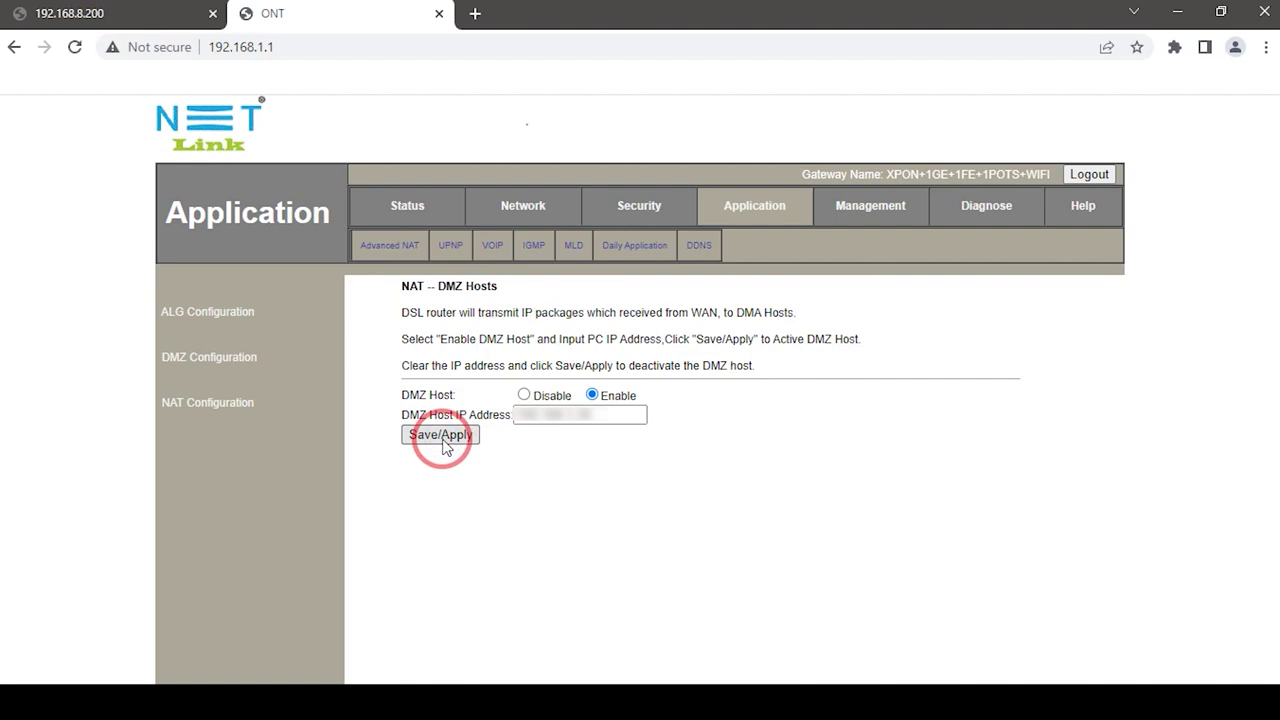
{"action": "left_click", "coordinate": [409, 213]}
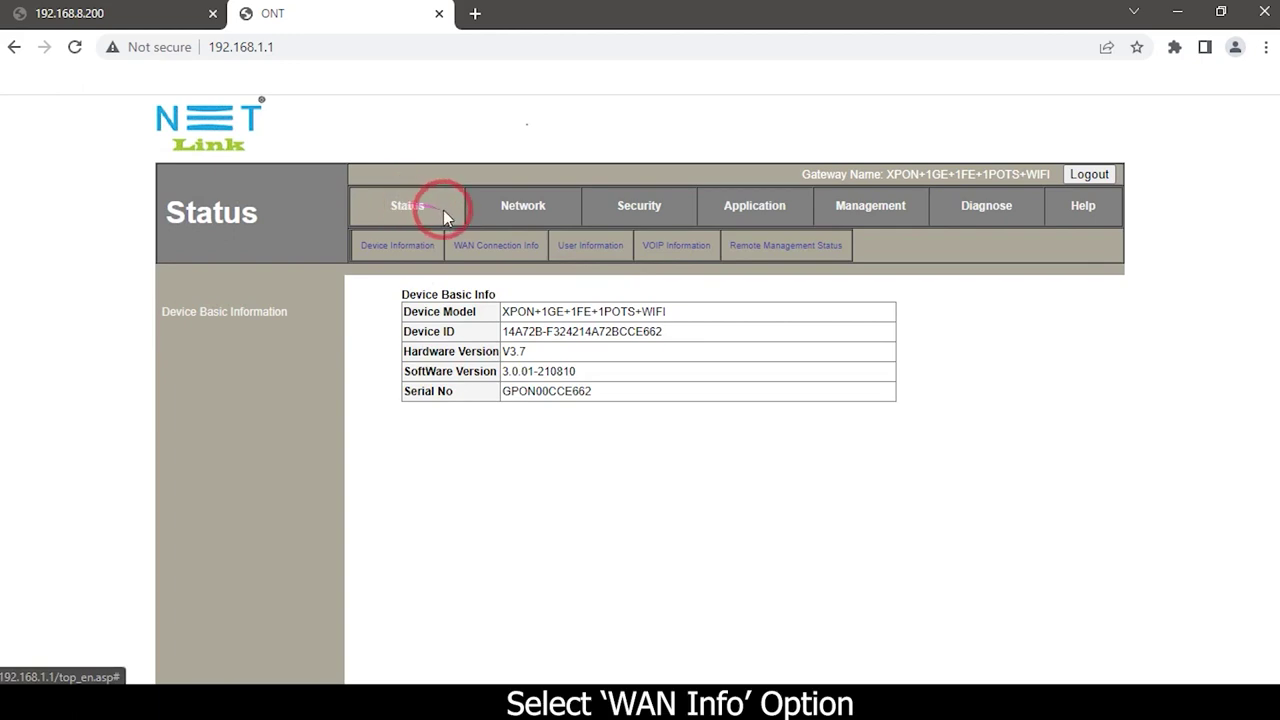
- Show the WAN Connection Info and select the router's WAN IP address
{"action": "left_click", "coordinate": [484, 247]}
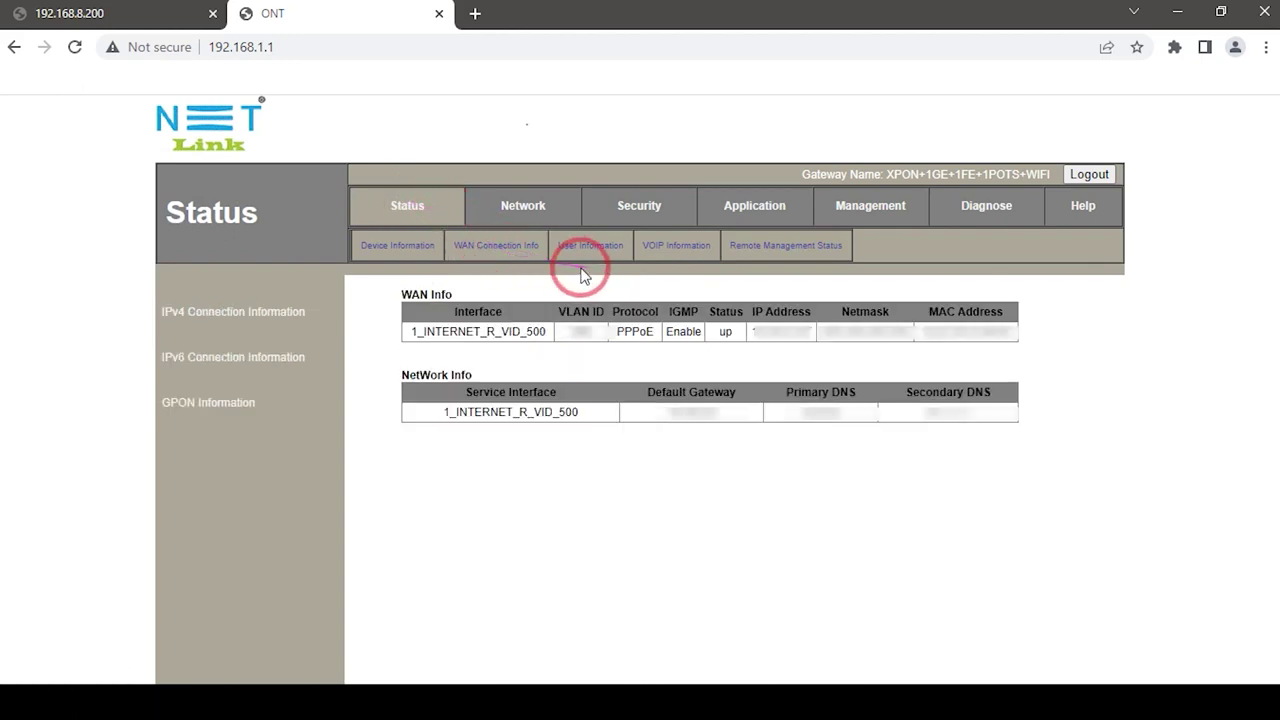
{"action": "left_click_drag", "start_coordinate": [812, 330], "coordinate": [758, 328]}
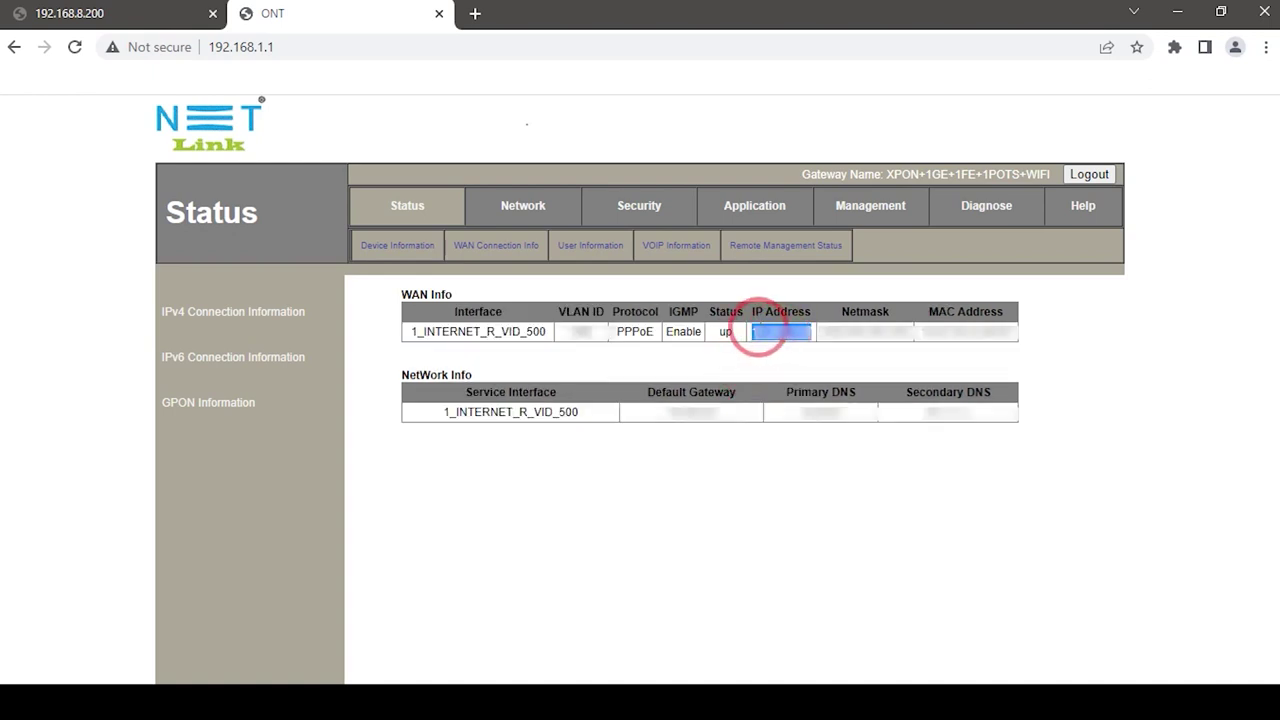
{"action": "left_click", "coordinate": [772, 333]}
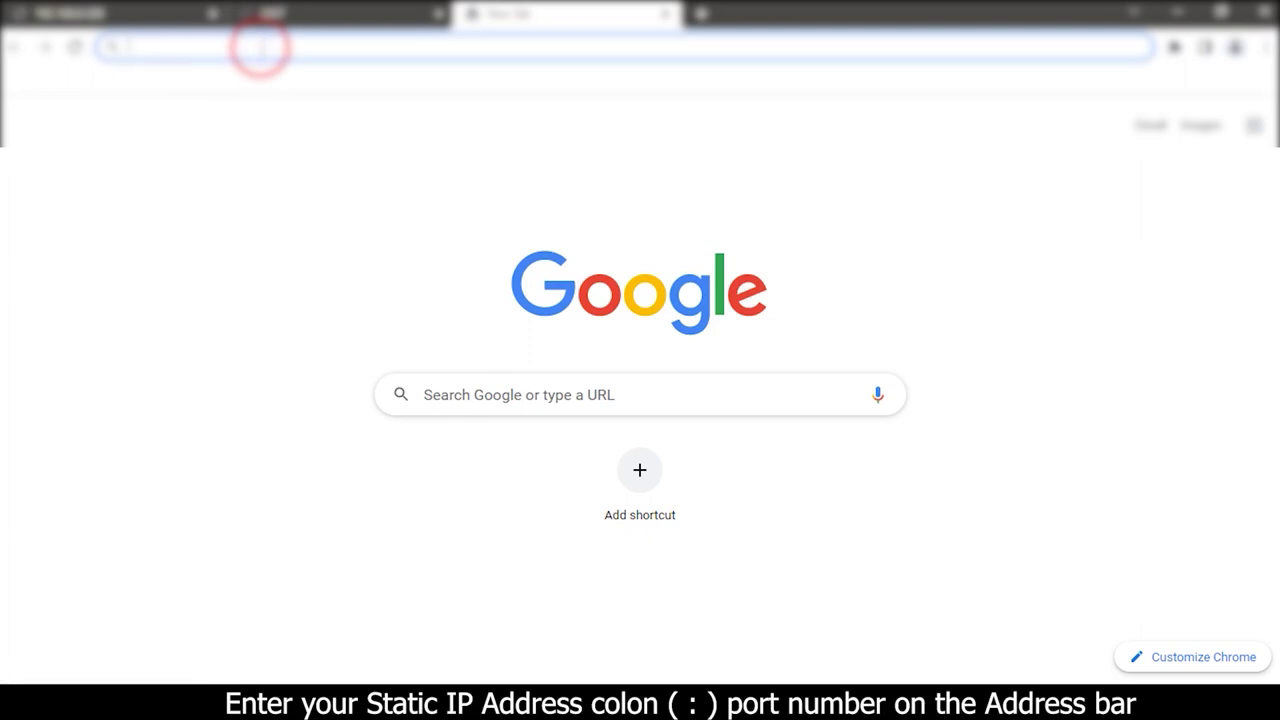
- Load the OLT login page at the WAN IP address on port 80
{"action": "type", "text": "192."}
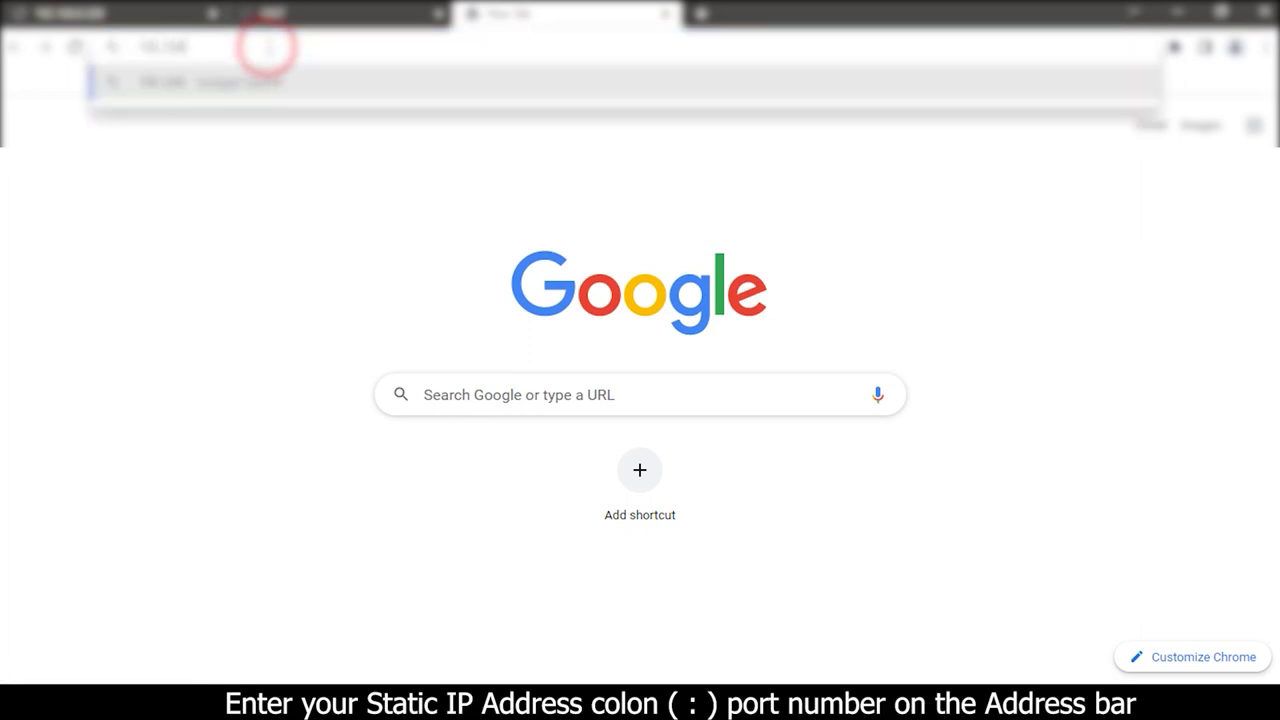
{"action": "type", "text": ".1.1"}
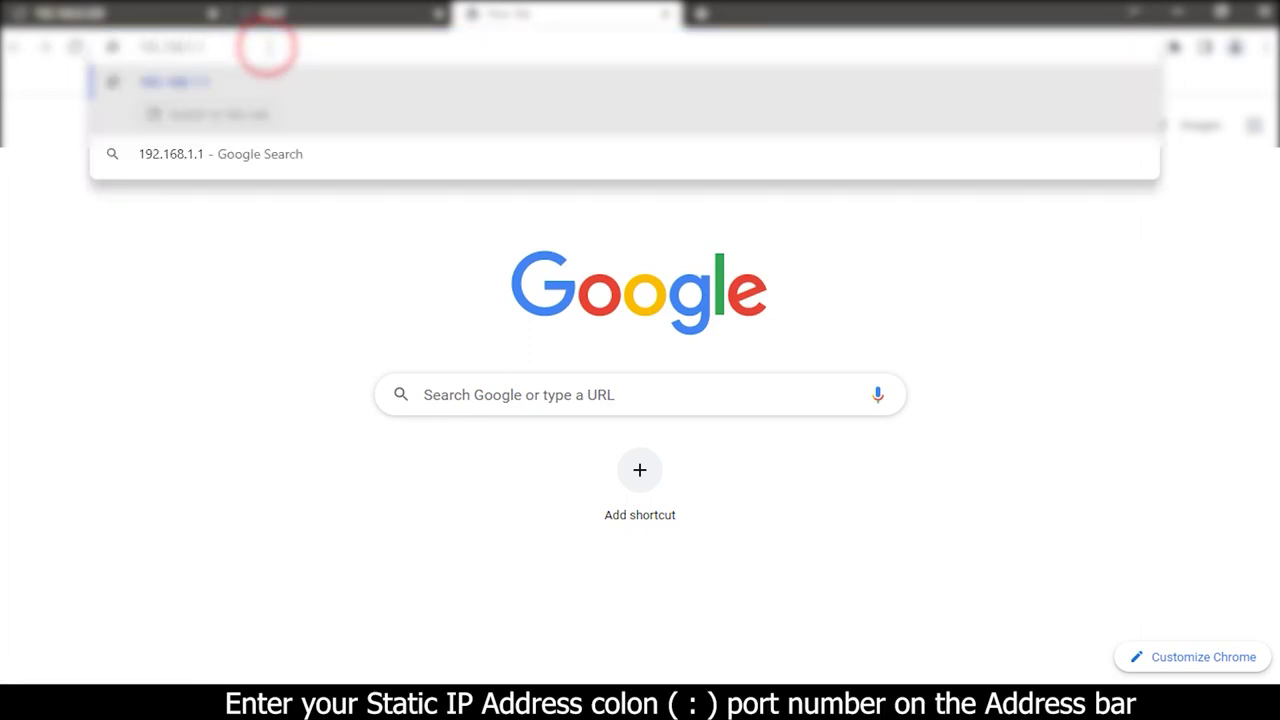
{"action": "type", "text": "5:80"}
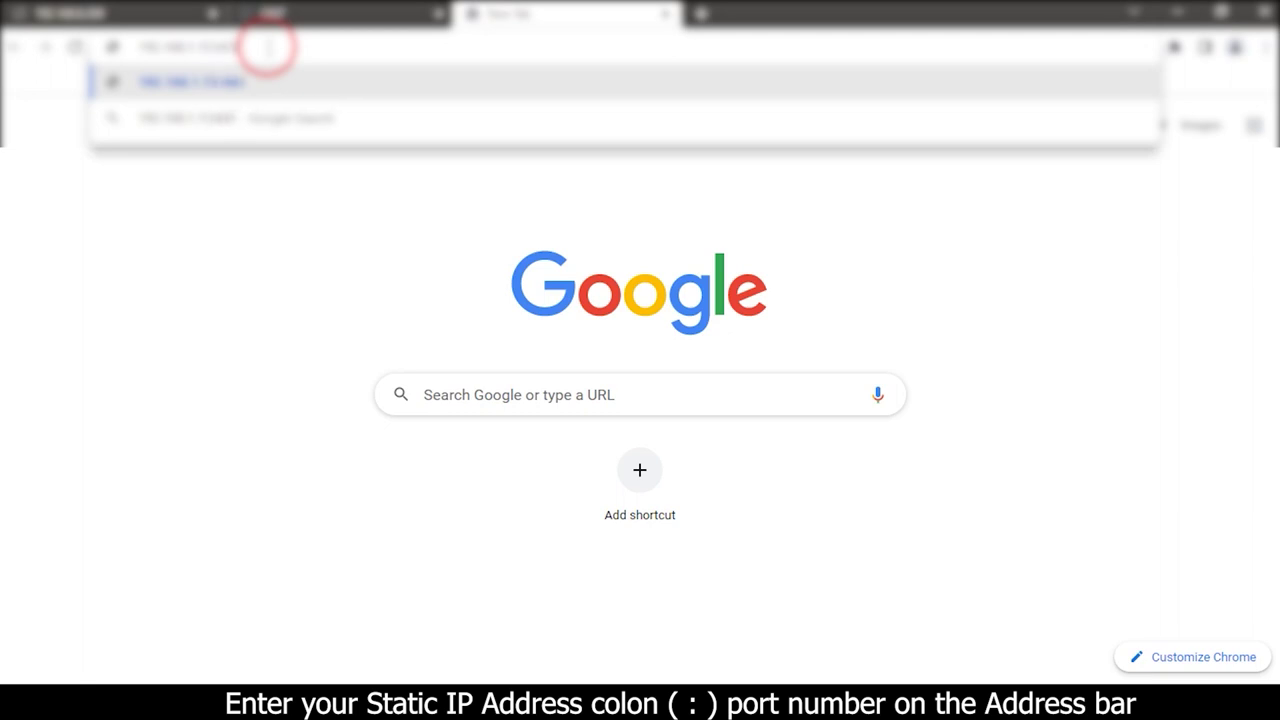
{"action": "key", "text": "Return"}
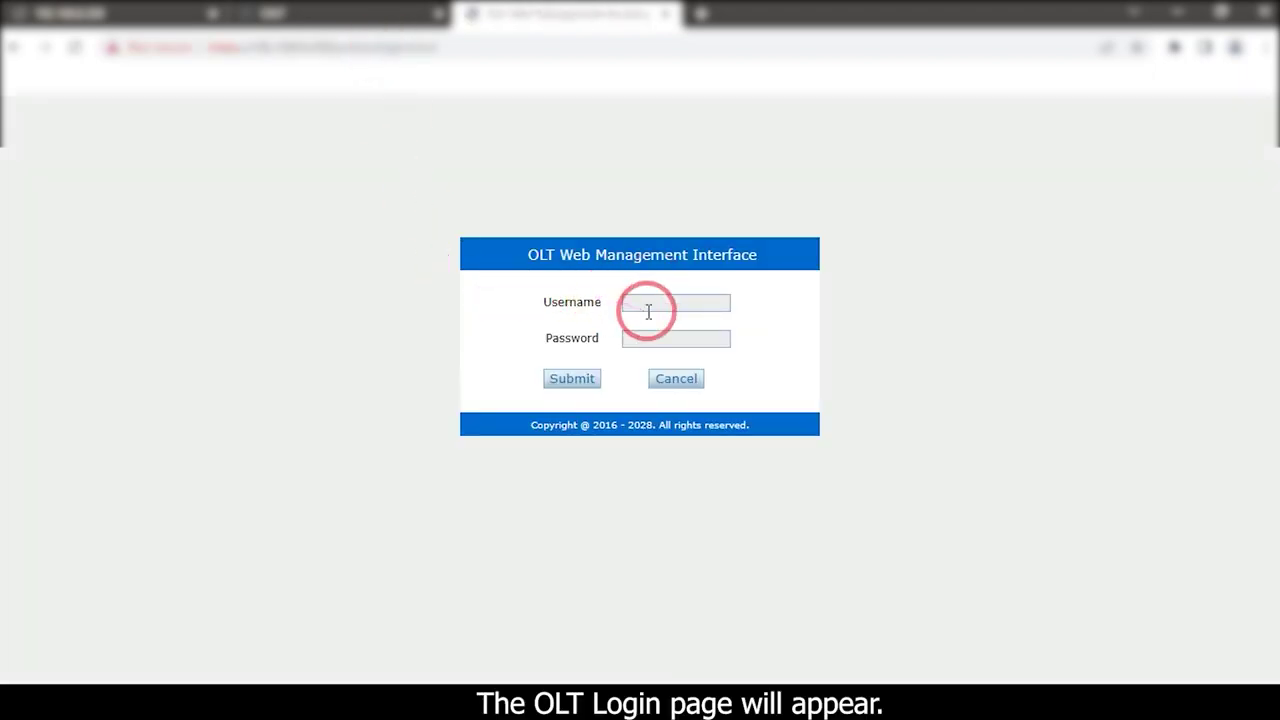
- Log in to the OLT as admin with the account password
{"action": "left_click", "coordinate": [648, 311]}
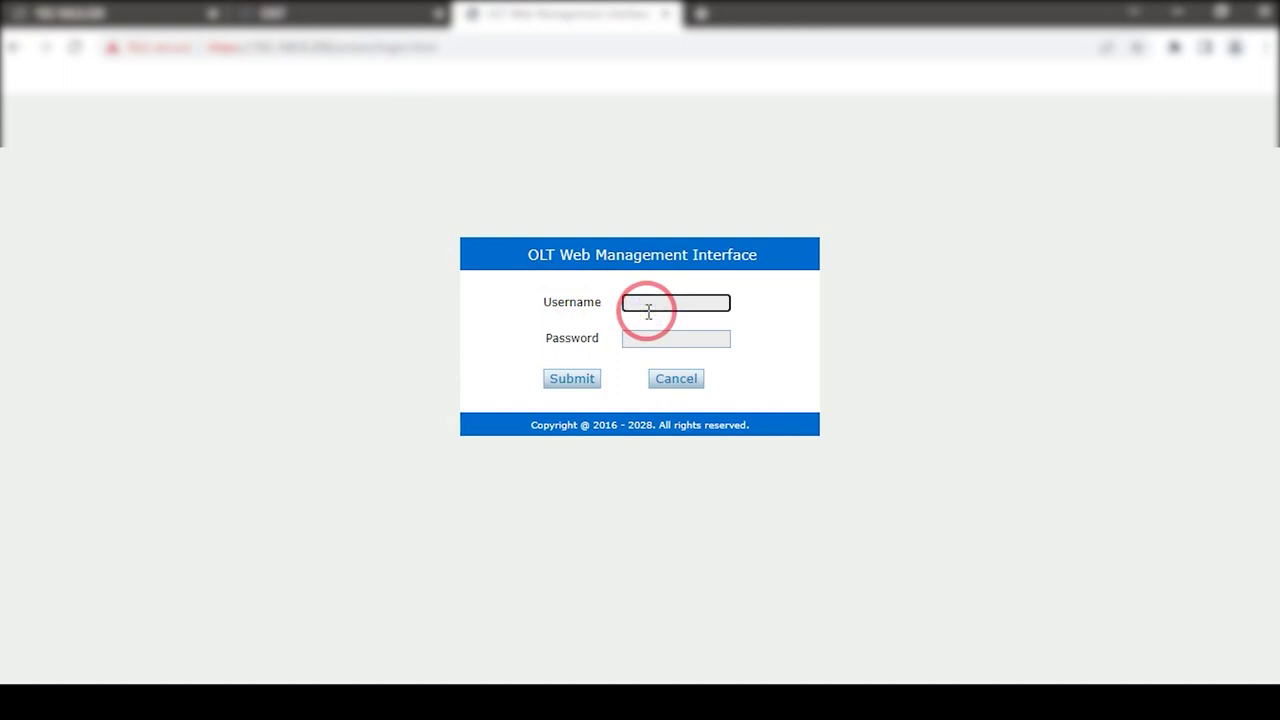
{"action": "type", "text": "min"}
{"action": "left_click", "coordinate": [632, 338]}
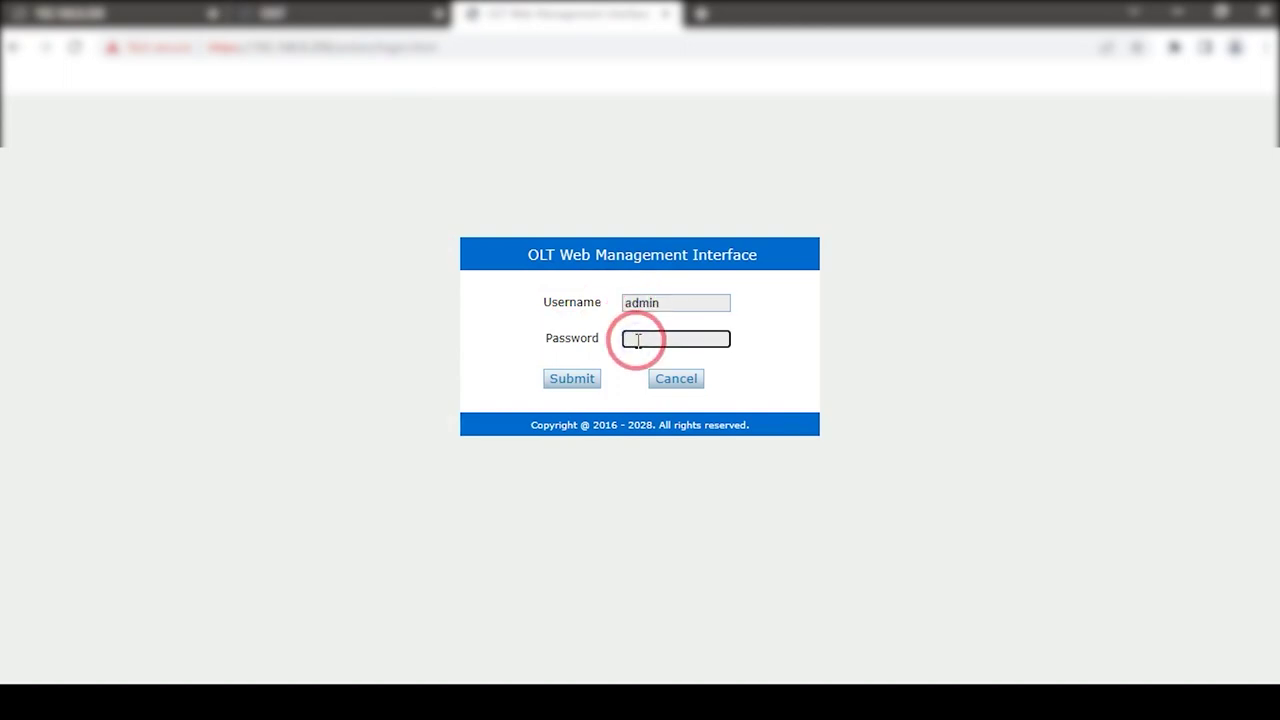
{"action": "left_click", "coordinate": [574, 378]}
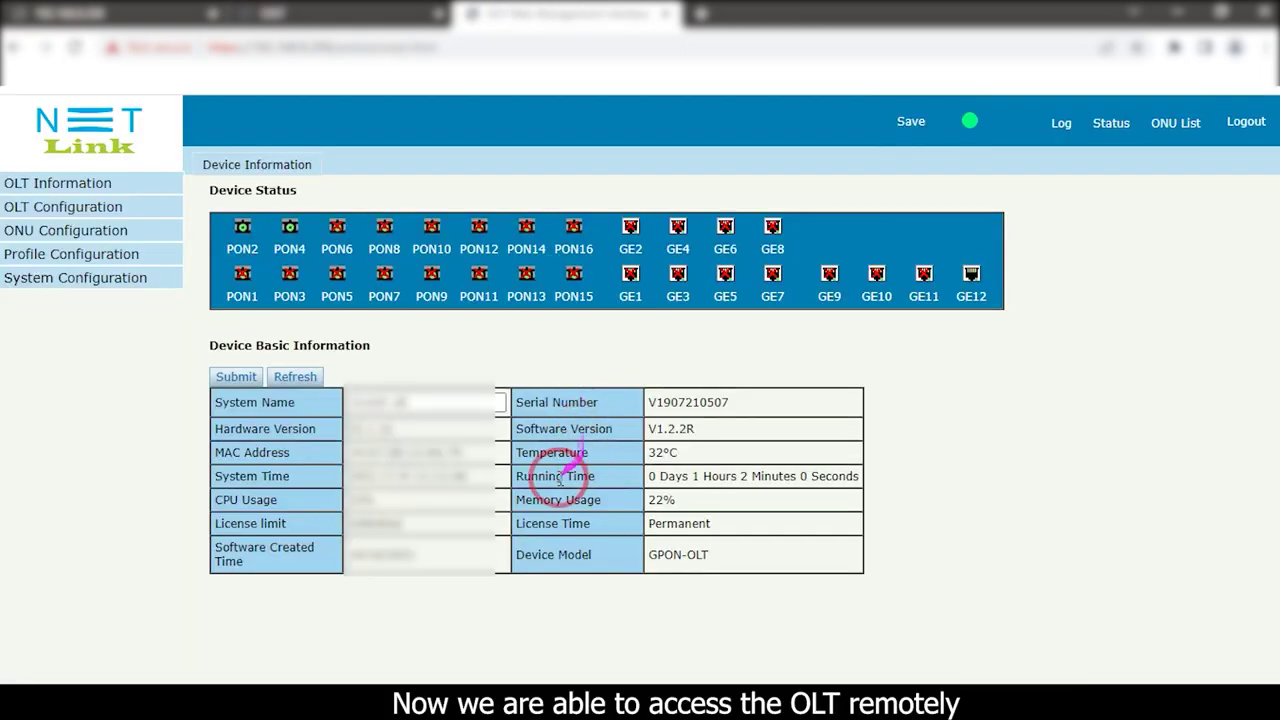